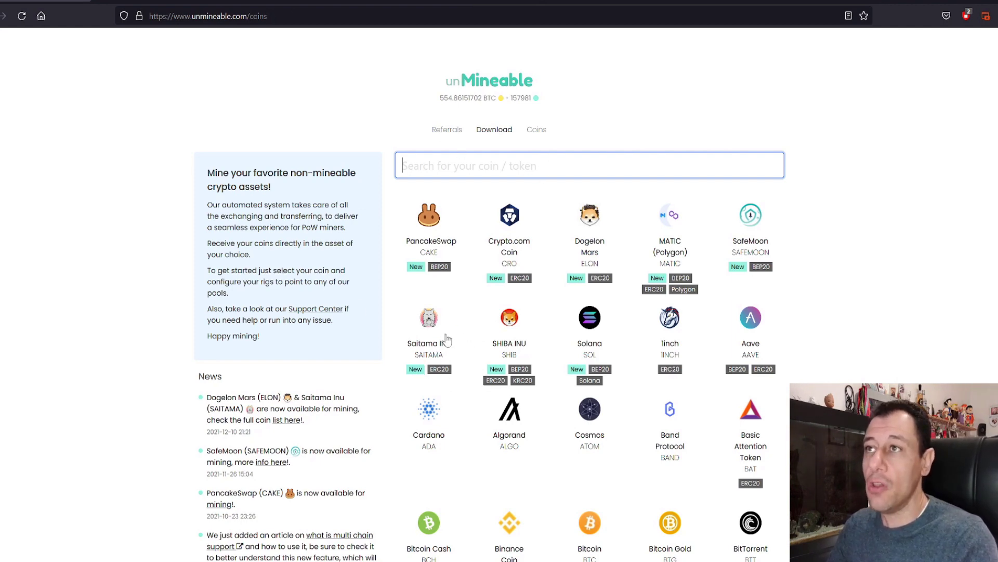
Step: Open the Dogelon Mars (ELON) coin page to see its 1% fee, 20000000 ELON payout and login format
left_click(593, 246)
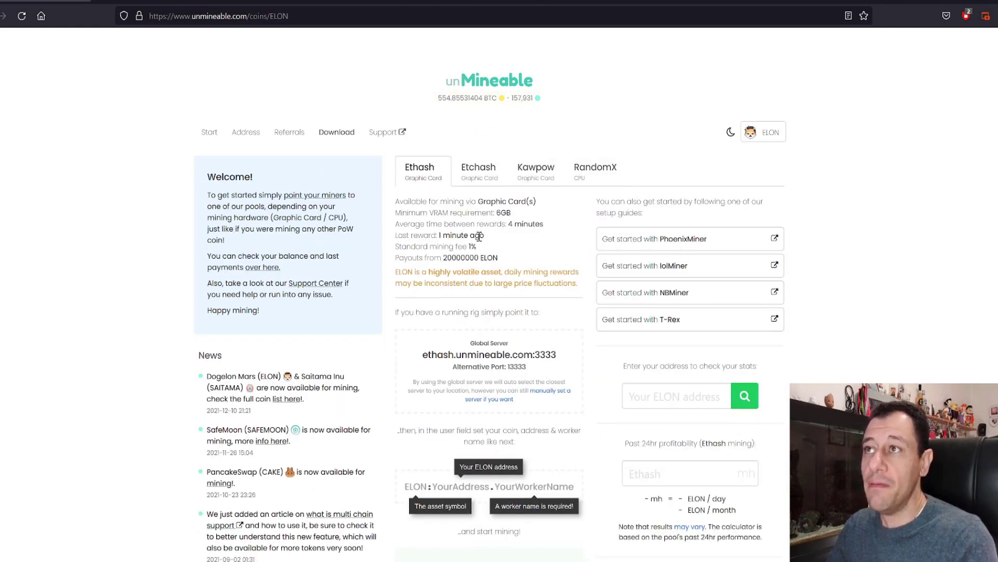
scroll(444, 257, "down", 2)
scroll(468, 218, "up", 2)
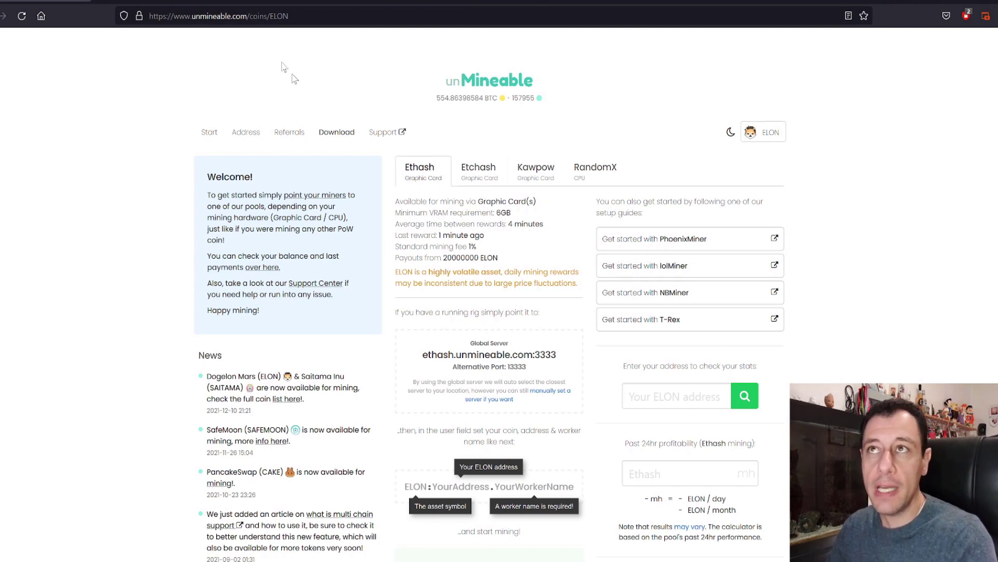
Step: Switch to dogelonmars.com and scroll down to comic issue #01 'A Cosmic Saga begins'
key("ctrl+Tab")
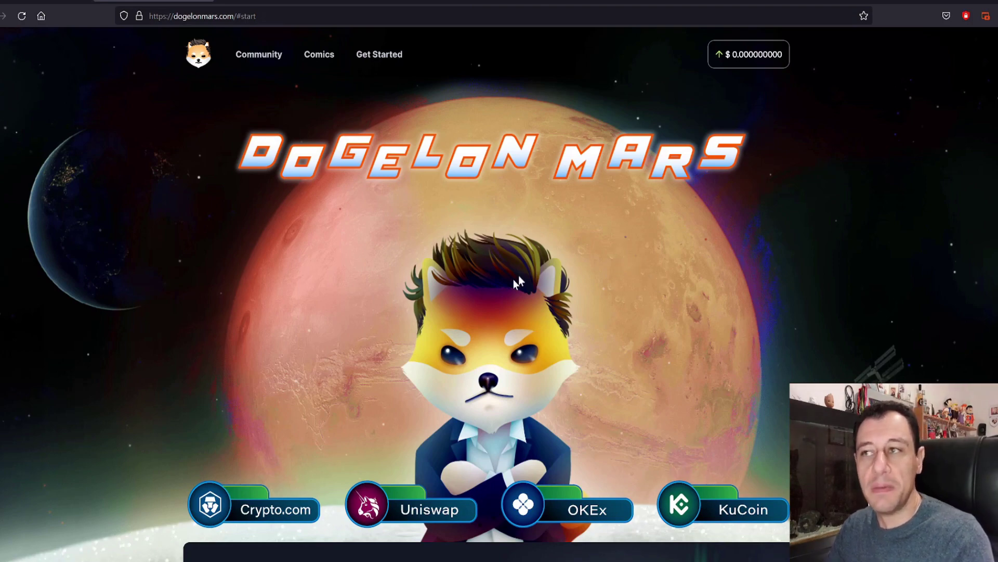
scroll(505, 288, "down", 3)
scroll(522, 250, "up", 3)
scroll(522, 251, "up", 1)
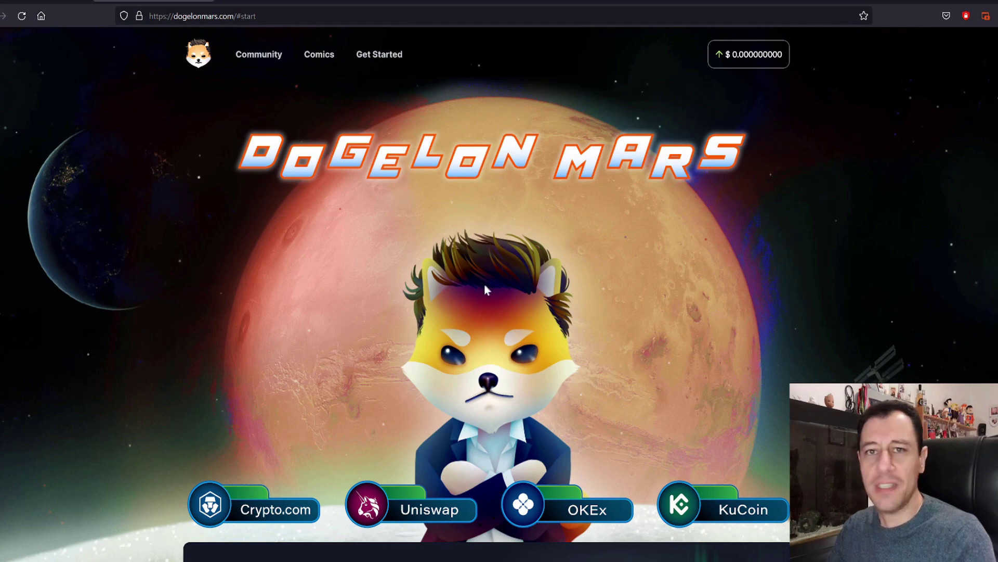
scroll(498, 244, "down", 3)
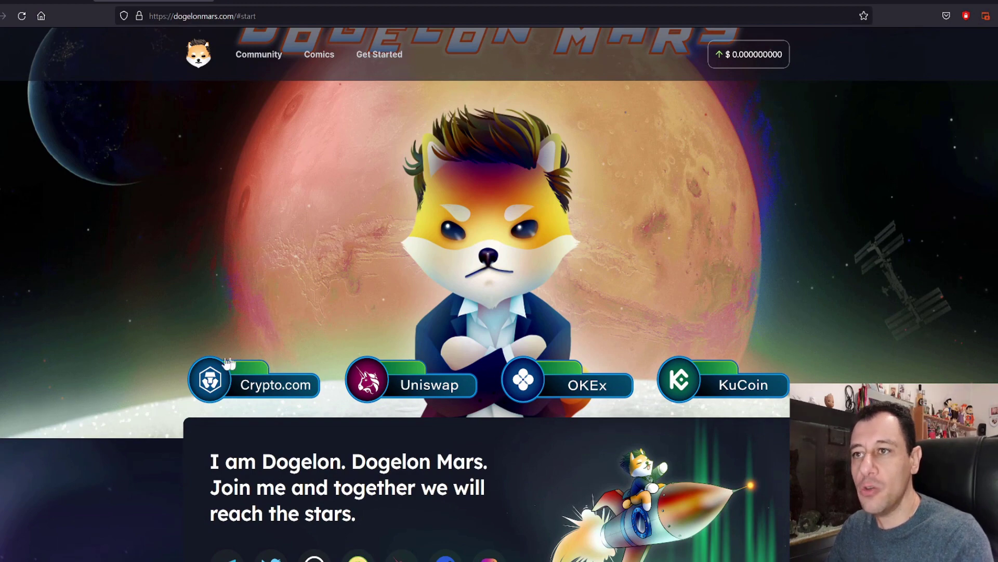
scroll(211, 364, "down", 3)
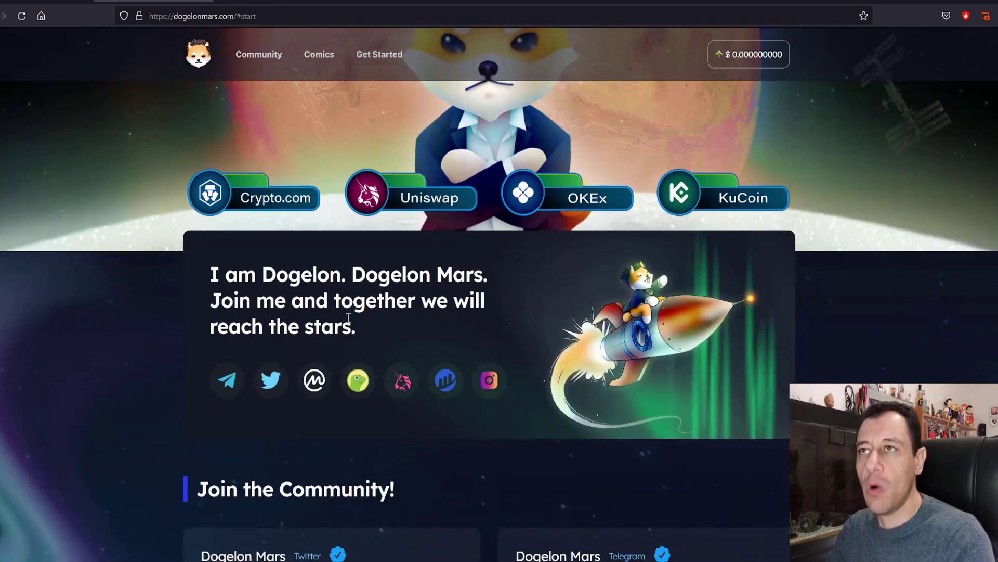
scroll(311, 249, "down", 9)
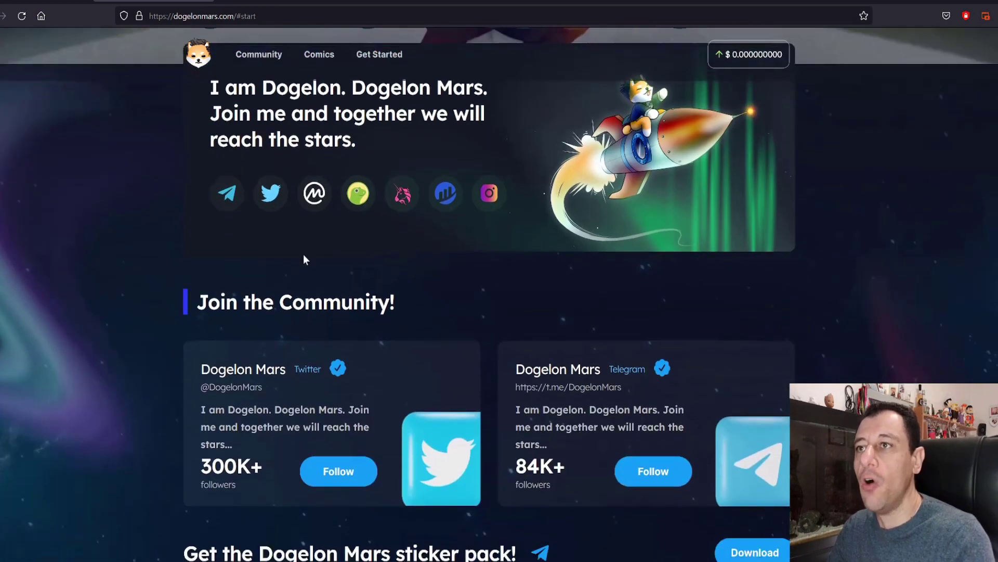
scroll(320, 245, "down", 3)
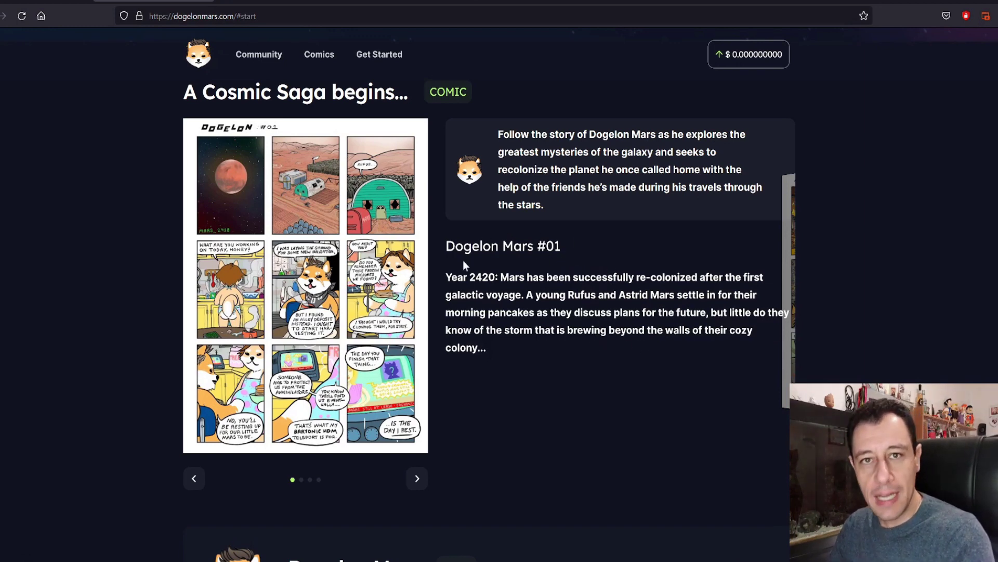
scroll(480, 247, "down", 2)
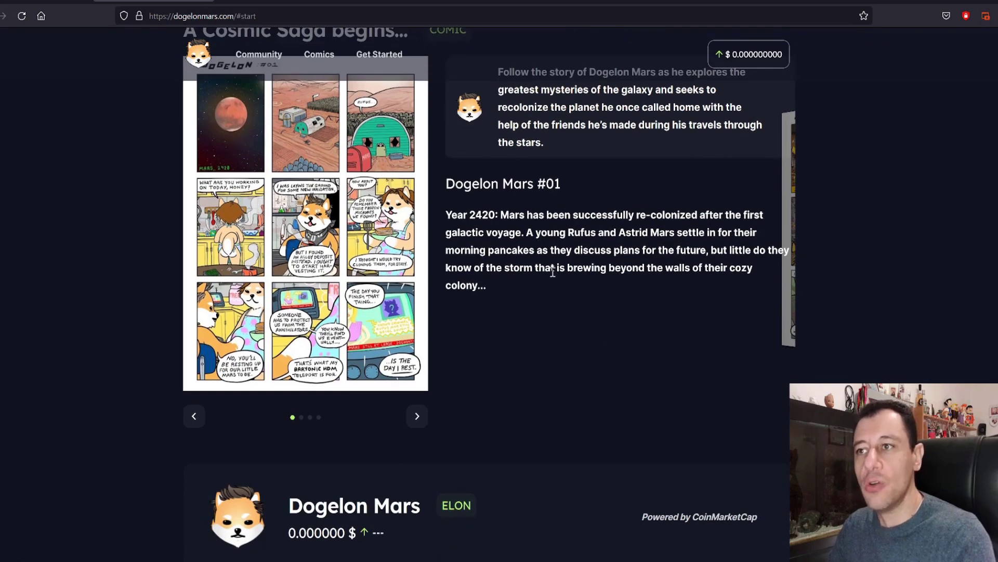
scroll(550, 268, "down", 3)
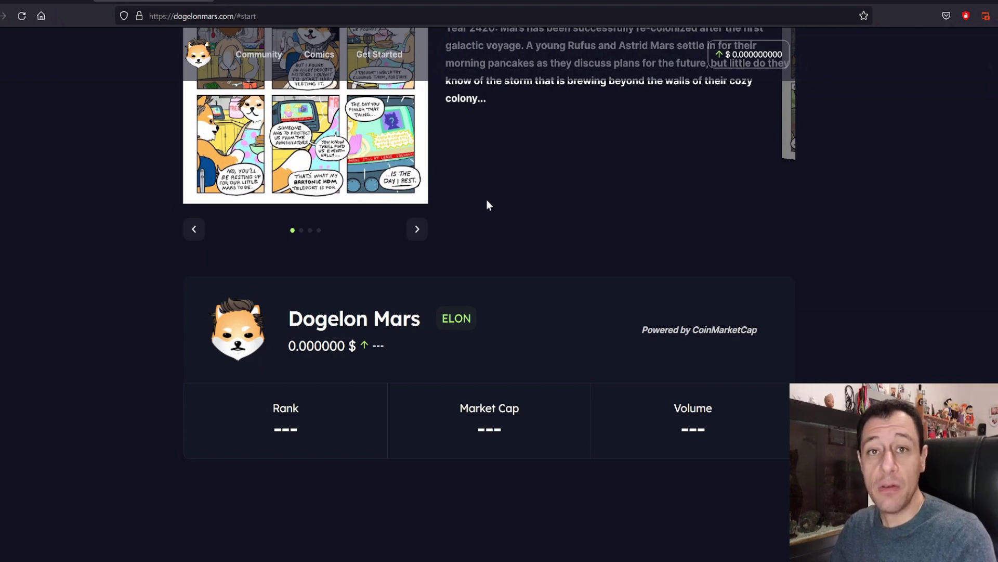
scroll(482, 198, "down", 4)
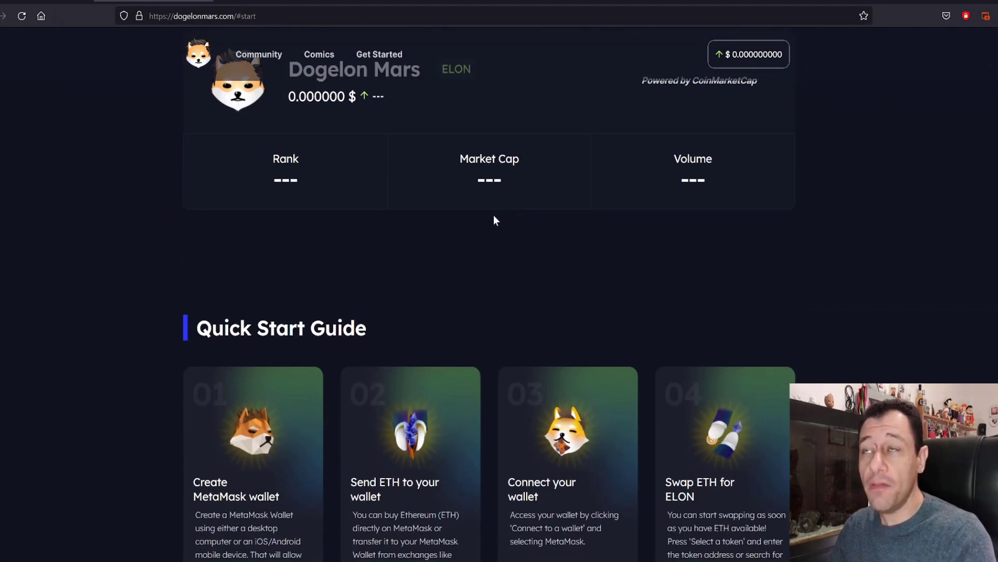
scroll(485, 216, "down", 1)
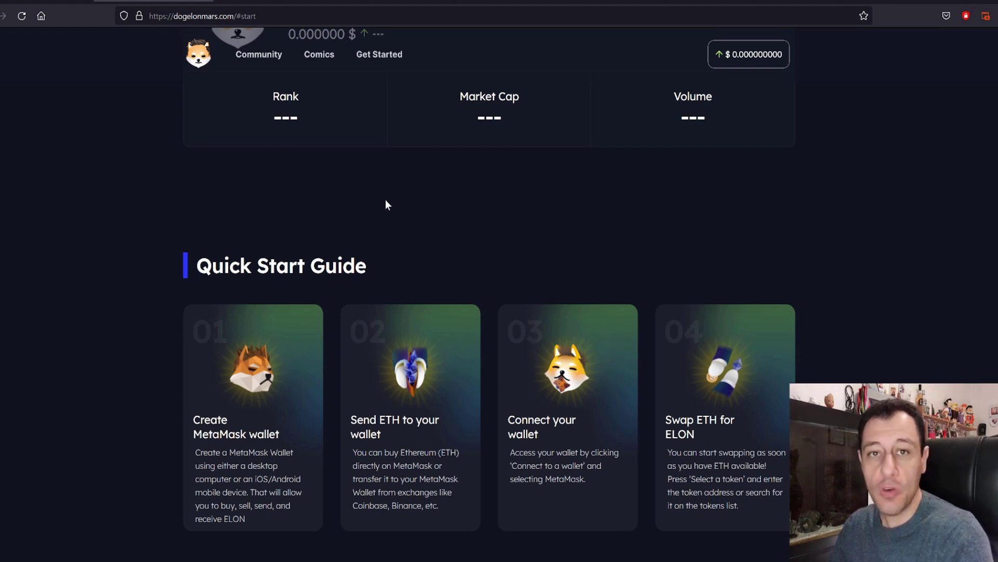
scroll(352, 185, "down", 2)
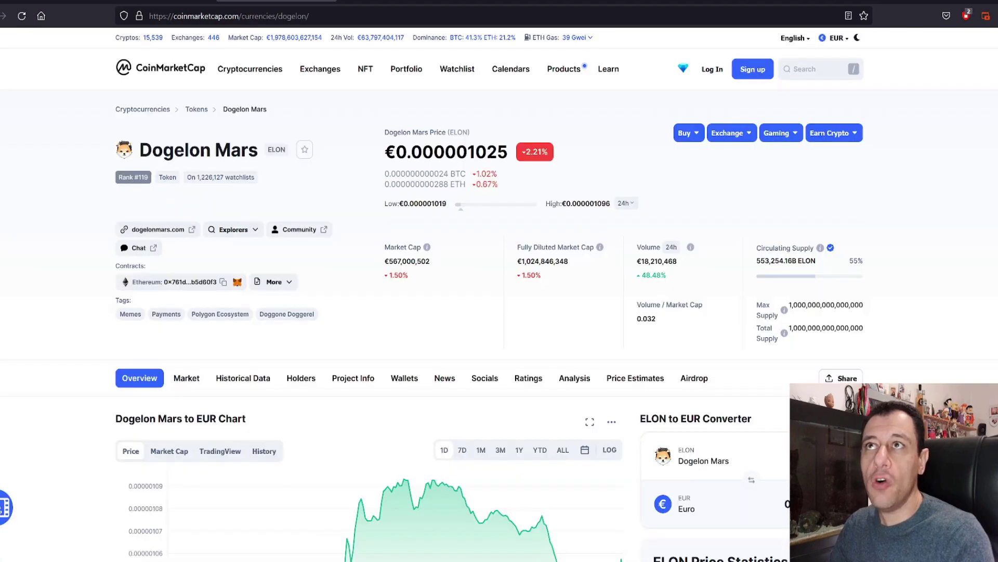
Step: Go to CoinMarketCap's Dogelon Mars page and select the €0.000001025 ELON price
left_click(276, 1)
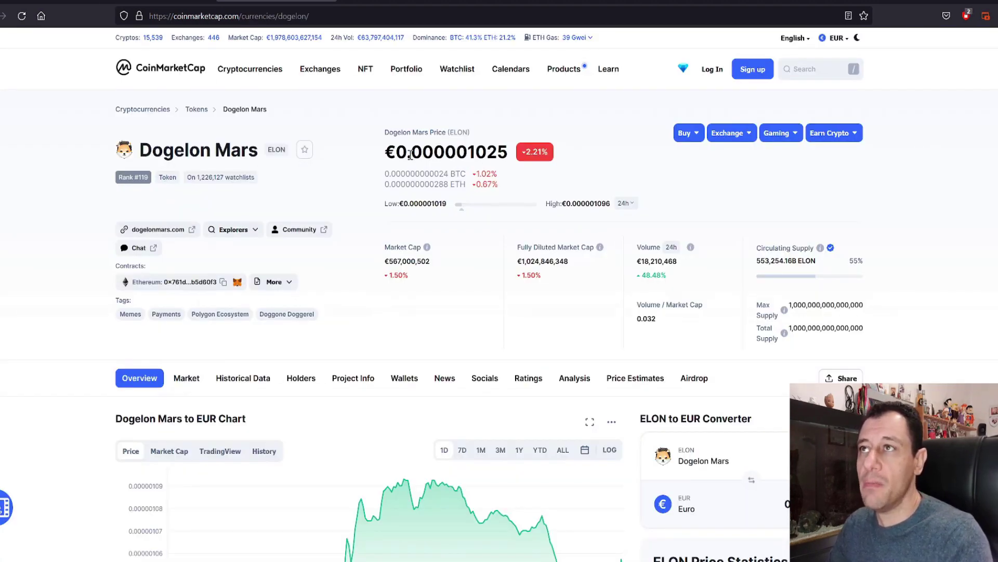
left_click_drag(400, 153, 506, 158)
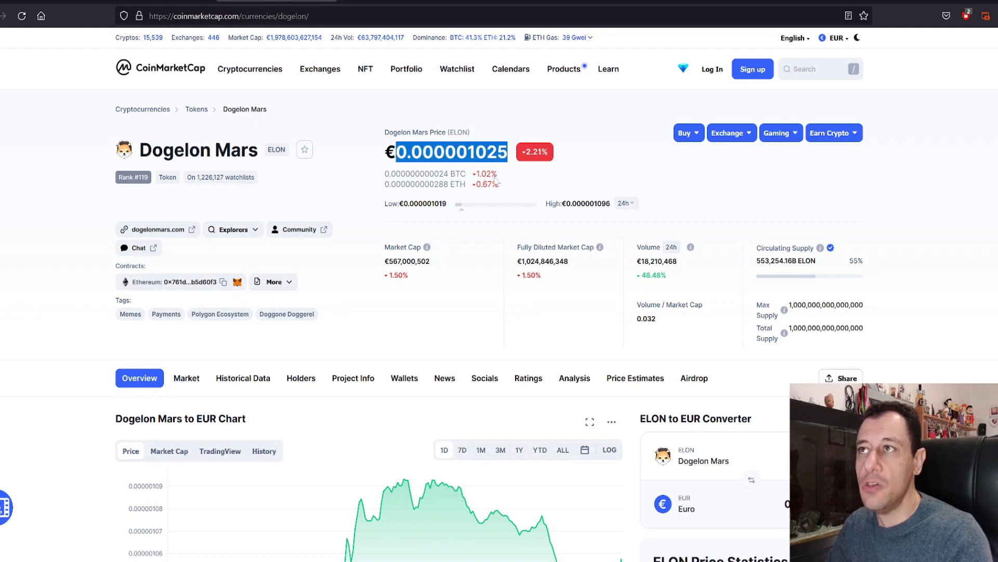
scroll(198, 388, "down", 1)
Step: Set the ELON price chart to ALL to show the full history, then return to the top
left_click(563, 387)
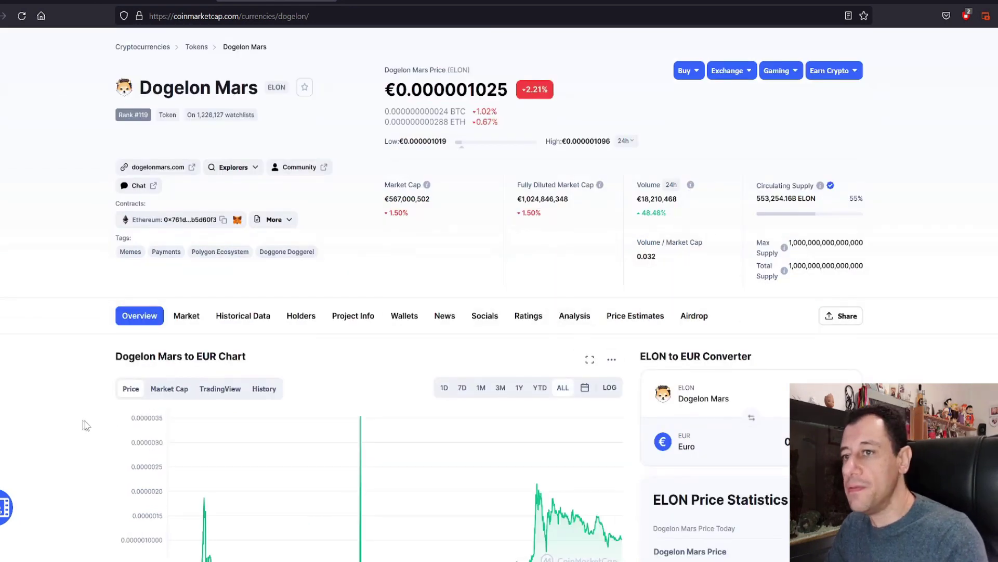
scroll(96, 425, "down", 4)
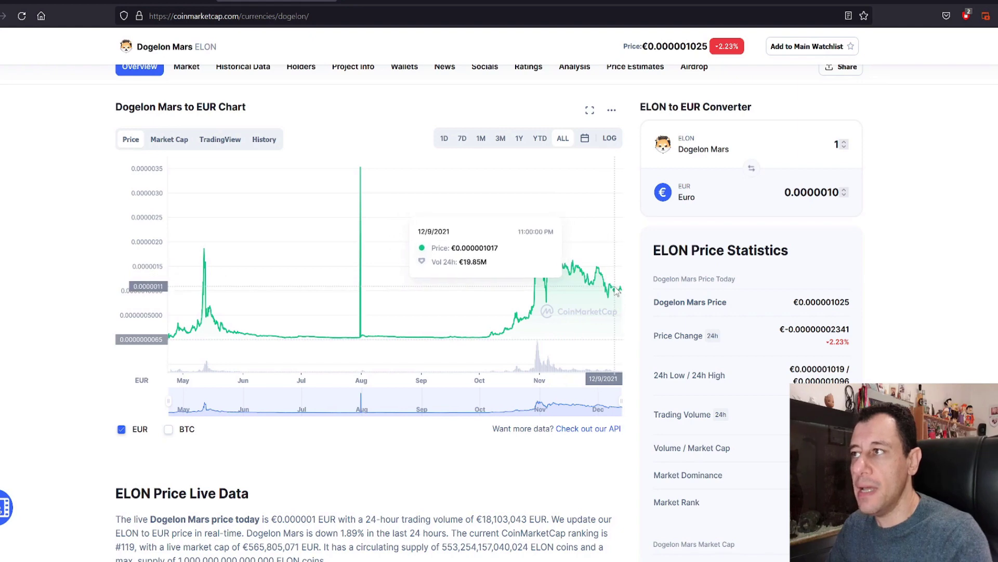
left_click_drag(409, 291, 200, 291)
scroll(200, 291, "up", 2)
scroll(7, 172, "up", 3)
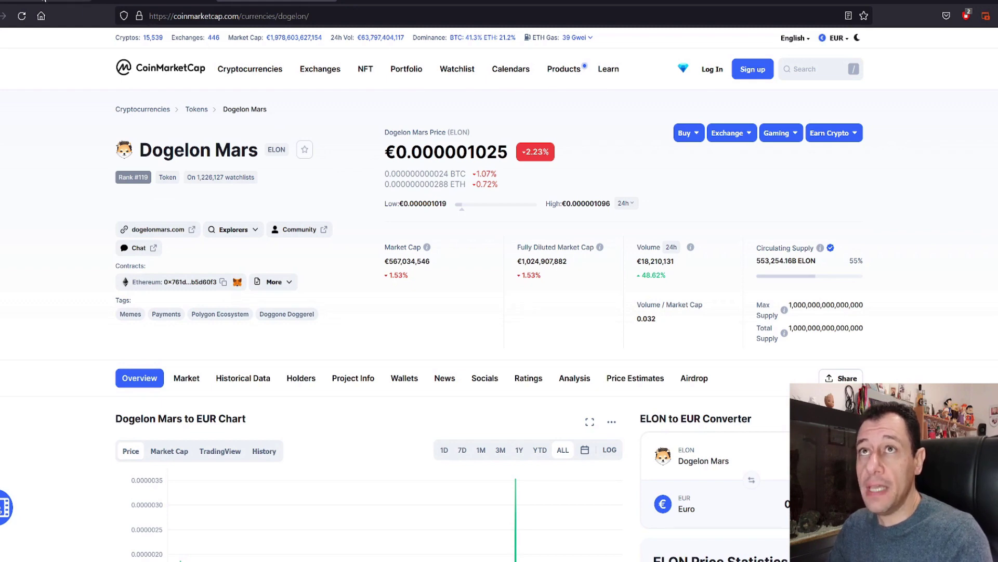
Step: Return to the ELON mining page and review the Ethash details: 6GB minimum VRAM, ~4 minutes per reward
left_click(44, 1)
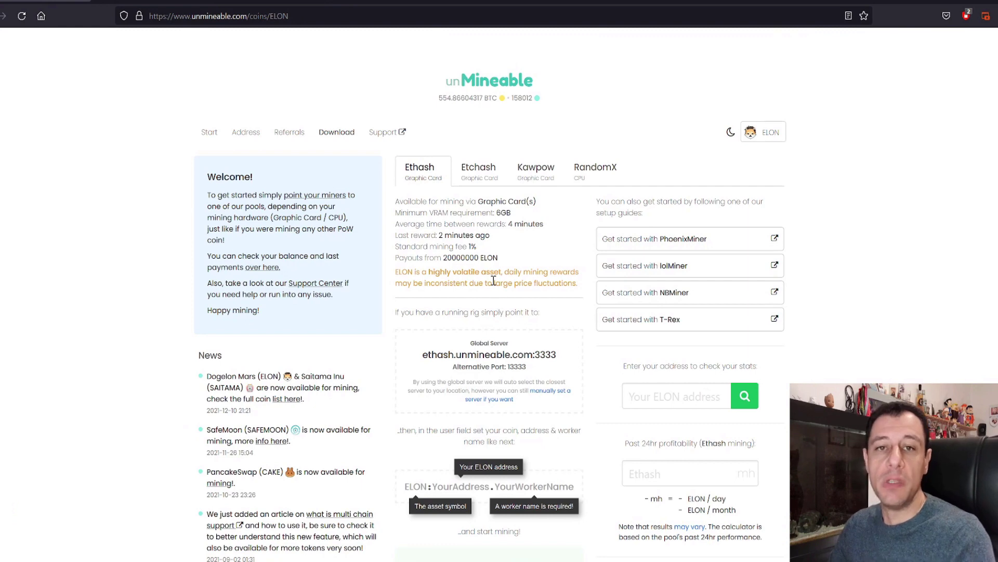
scroll(485, 325, "down", 2)
scroll(485, 325, "down", 2)
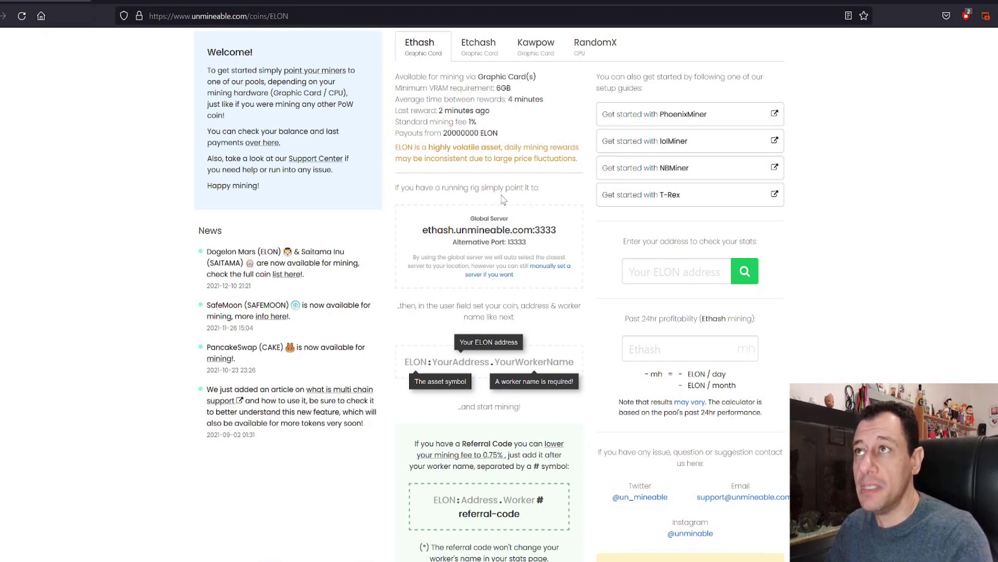
scroll(514, 234, "up", 3)
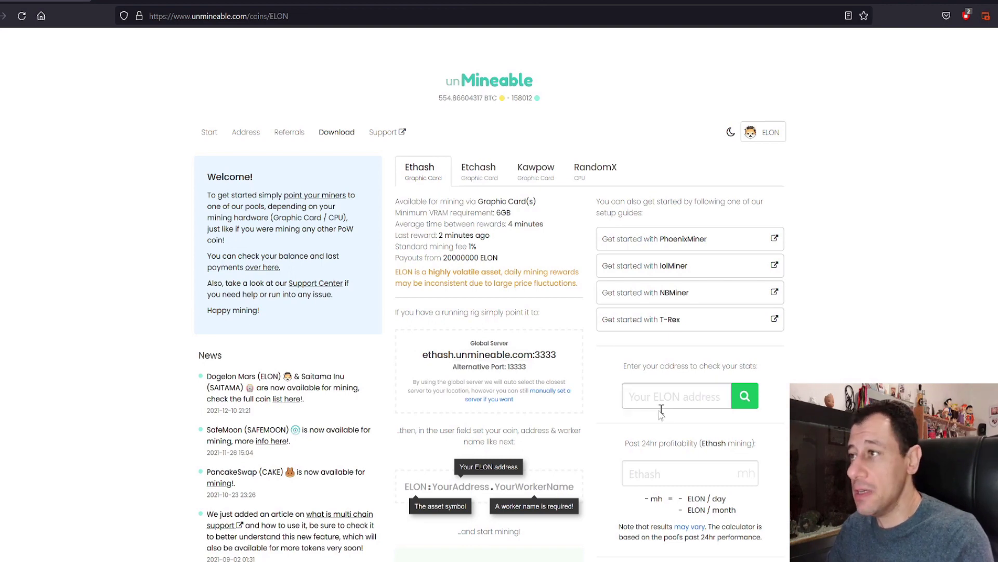
Step: Enter 472 mh of Ethash hashrate and copy the 25908939 ELON daily estimate
left_click(641, 477)
scroll(641, 476, "down", 3)
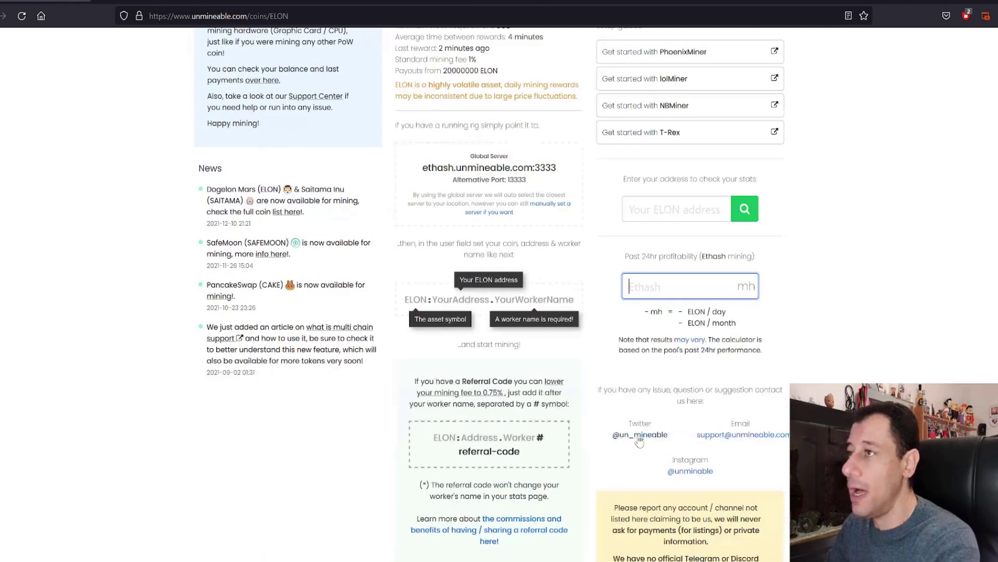
type("472")
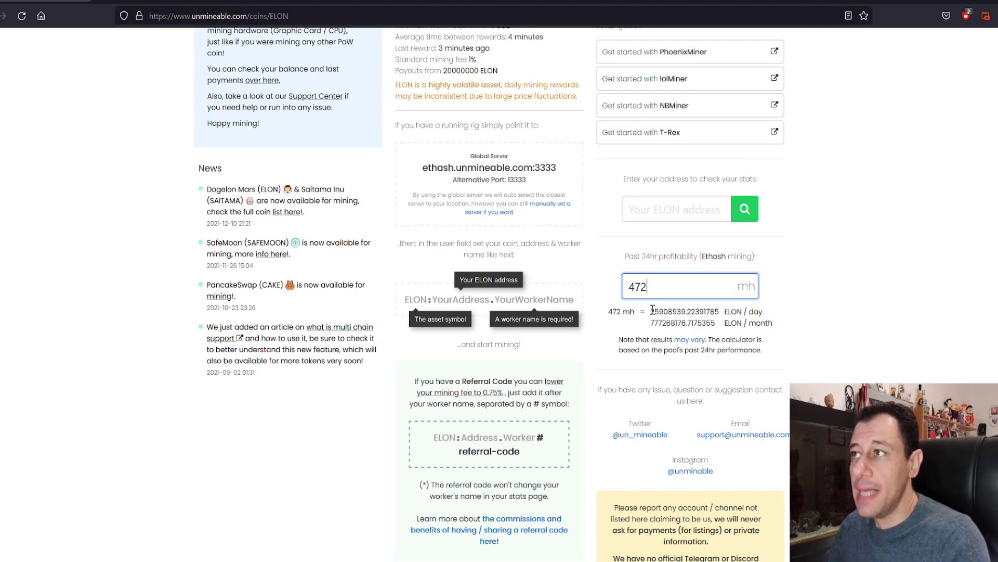
left_click_drag(652, 311, 683, 312)
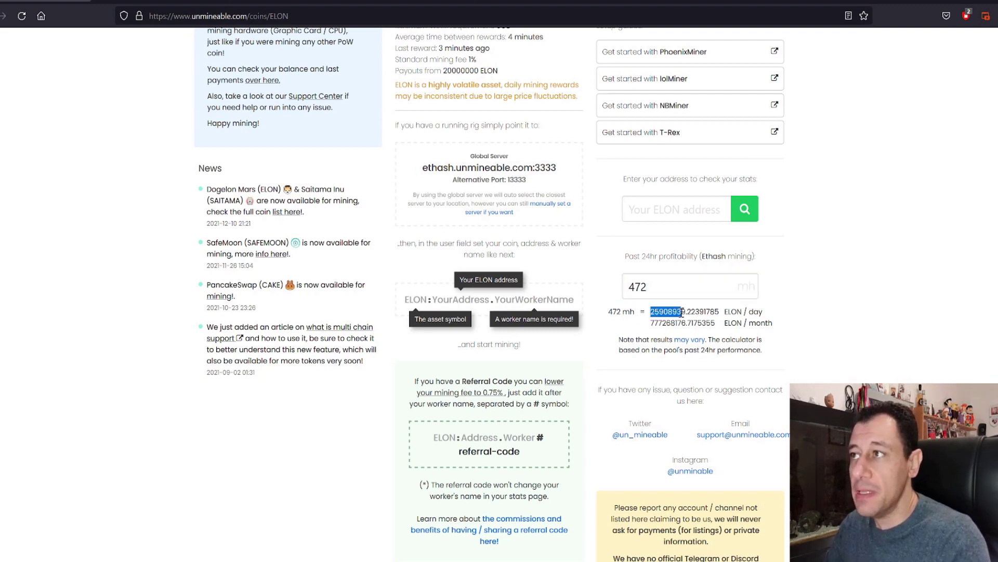
right_click(679, 312)
left_click(699, 335)
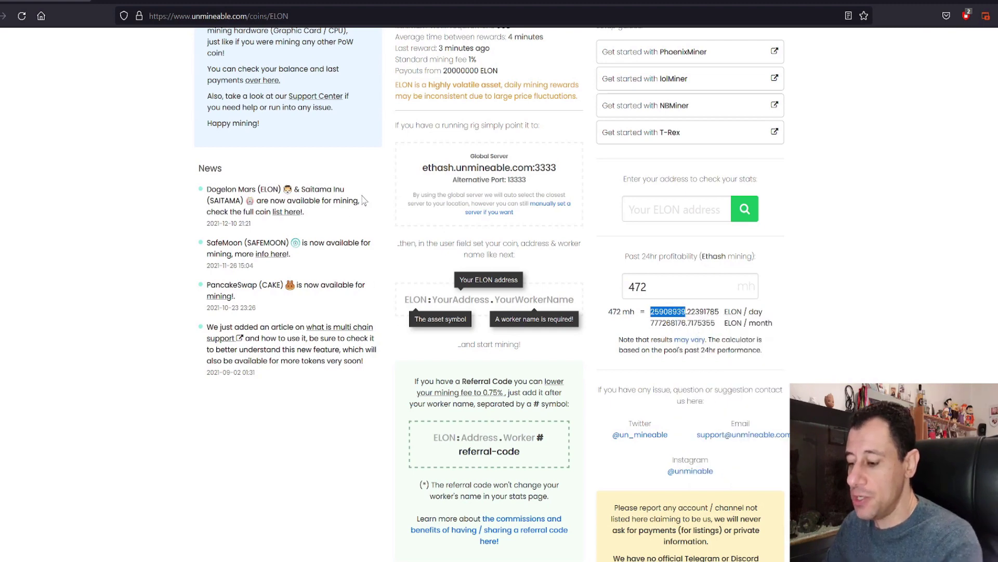
Step: In Calculator, paste the 25908939 daily ELON amount and start a multiplication
key("XF86Calculator")
right_click(155, 118)
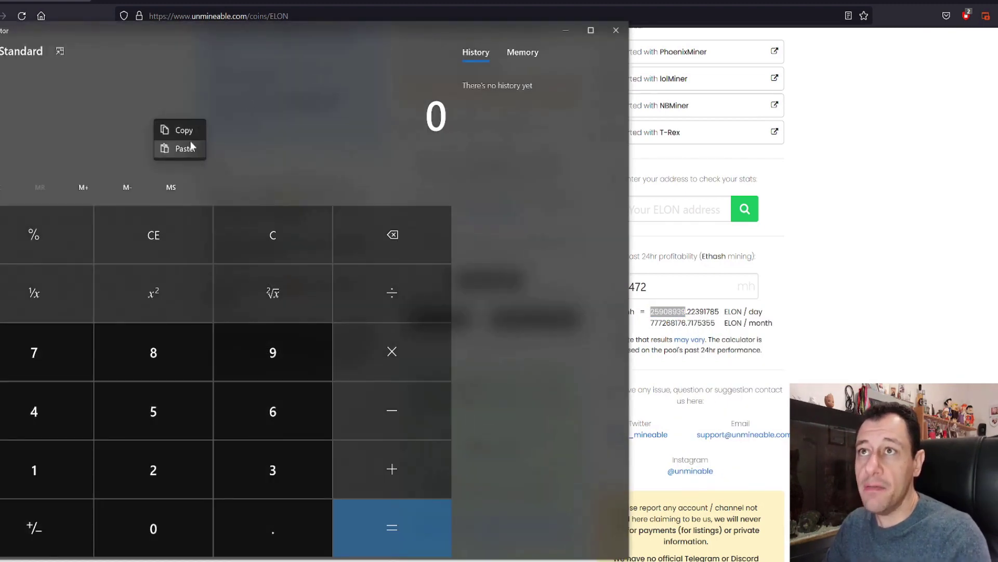
left_click(185, 147)
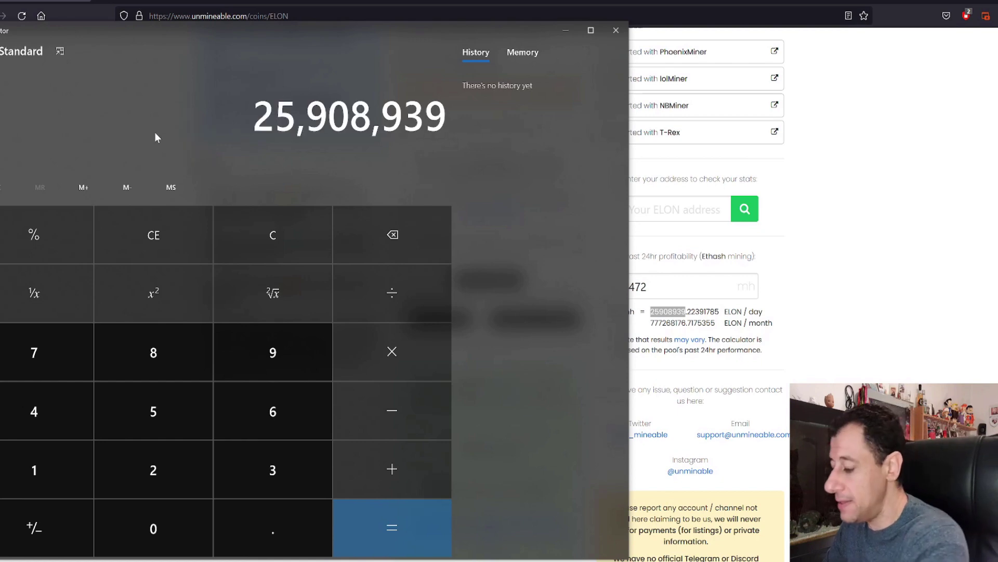
key("asterisk")
Step: Copy the €0.000001025 ELON price from CoinMarketCap and multiply it in for daily euro earnings
left_click(268, 1)
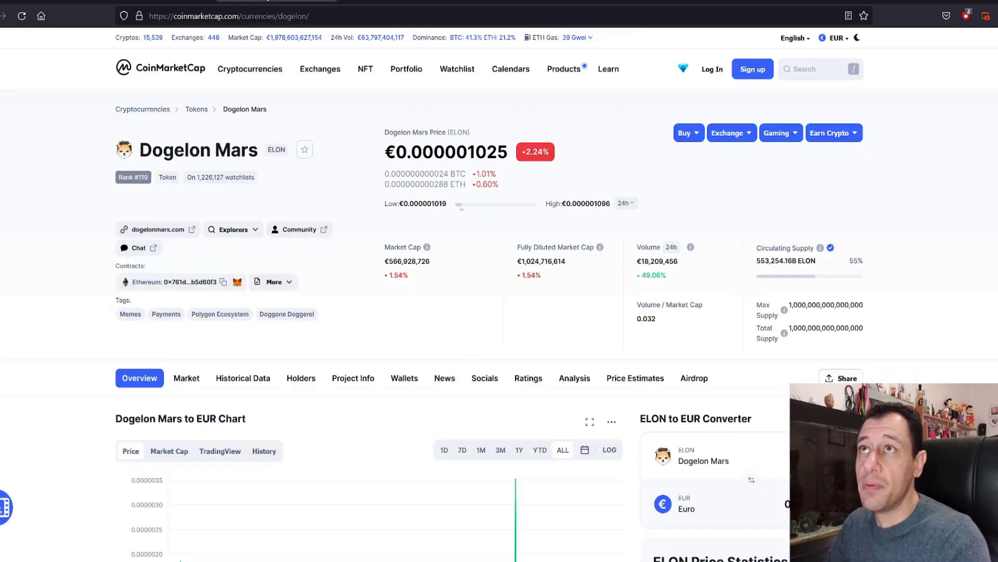
left_click_drag(396, 152, 515, 170)
right_click(502, 152)
left_click(515, 165)
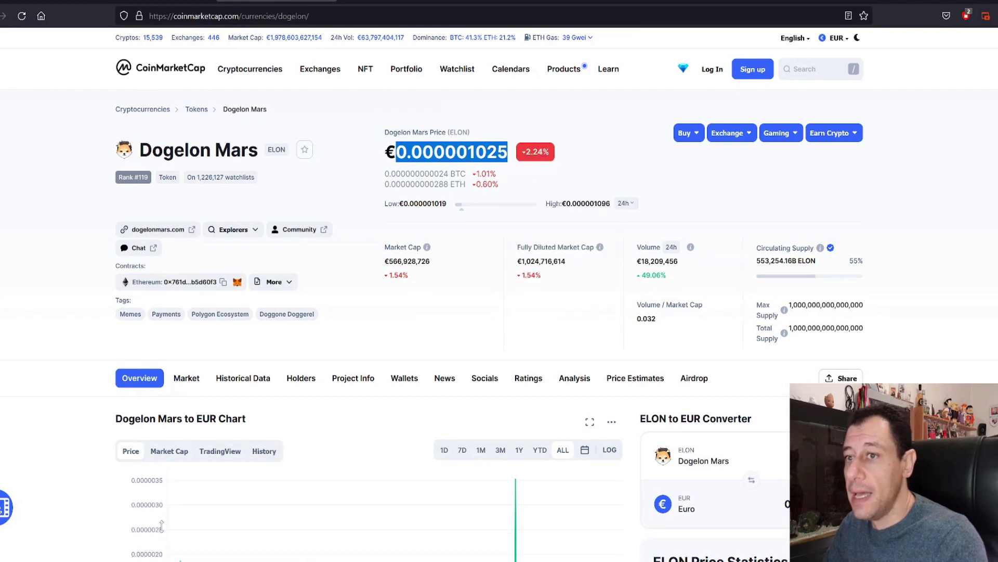
key("alt+Tab")
right_click(199, 142)
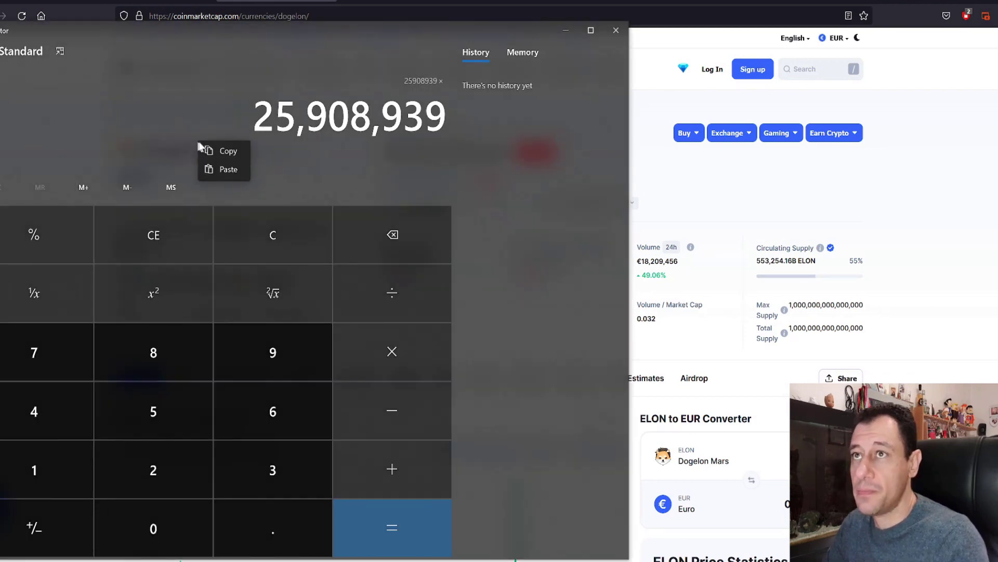
left_click(208, 170)
key("Return")
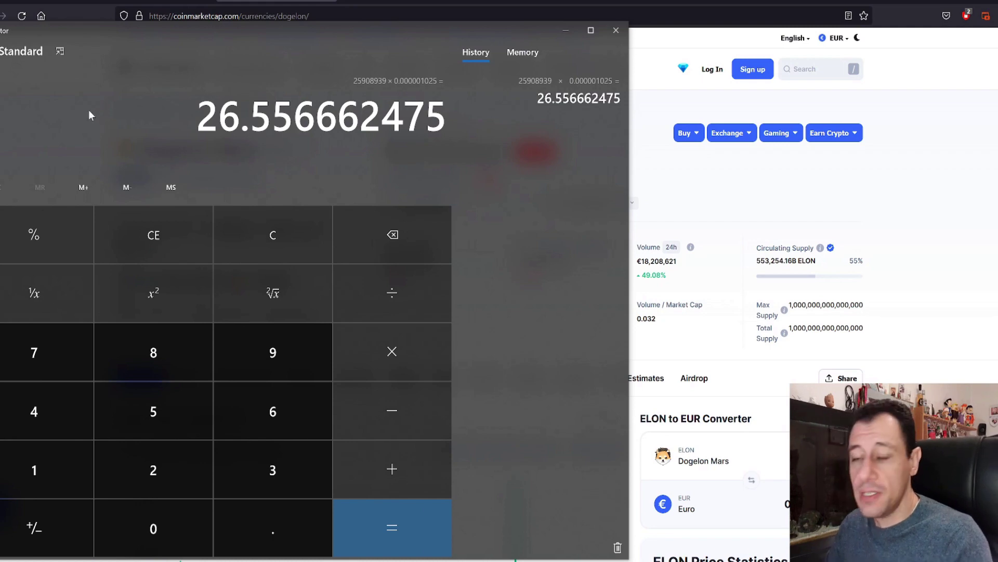
Step: Subtract 5.50 to get a net 21.056662475, then close Calculator
key("minus")
type("5.50")
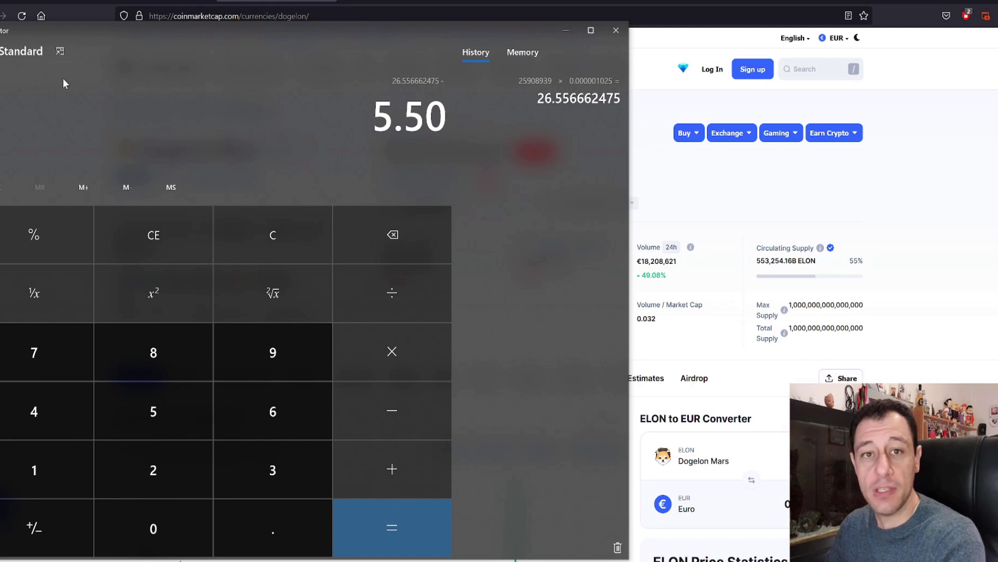
key("Return")
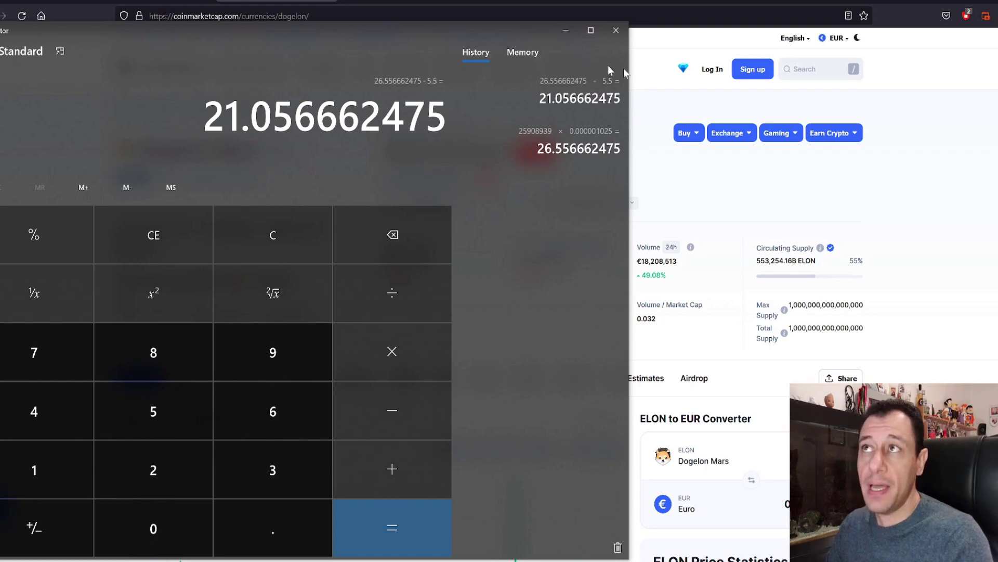
left_click(625, 32)
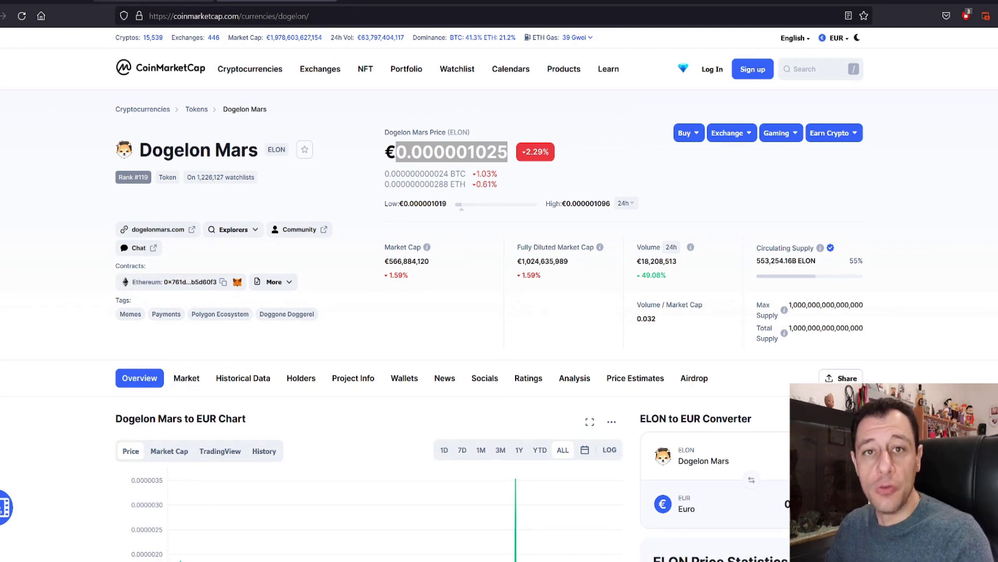
Step: Switch back to the unMineable ELON page and scroll up to its setup guides
key("ctrl+shift+Tab")
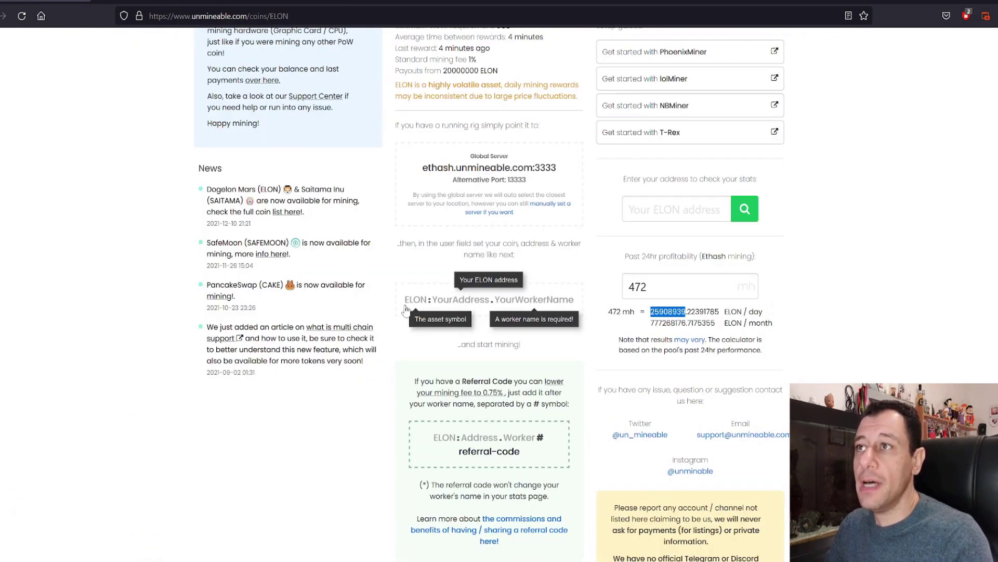
scroll(407, 311, "up", 3)
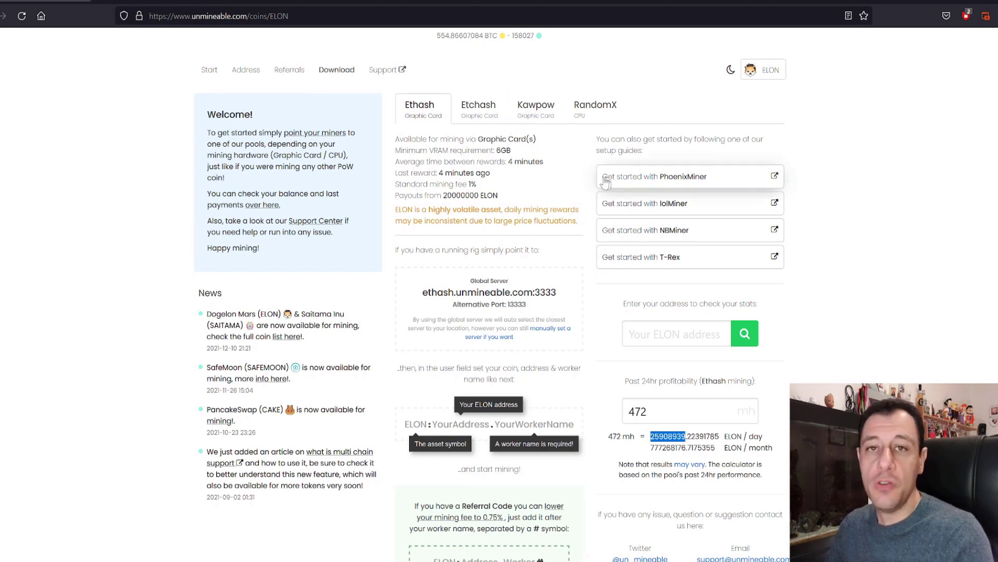
Step: View ELON mining details for RandomX, Ethash, Kawpow and Etchash, ending on Ethash
left_click(587, 115)
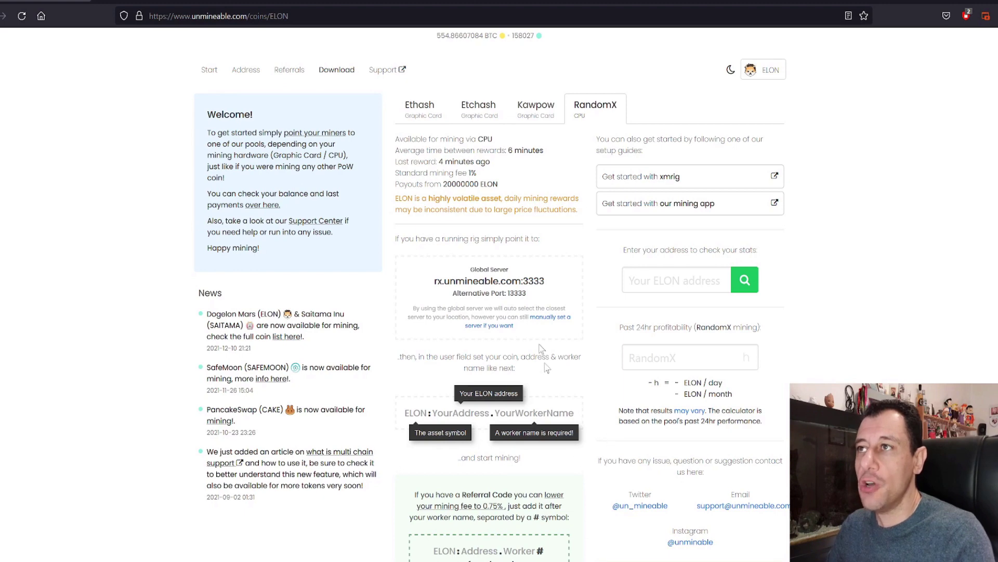
left_click(431, 104)
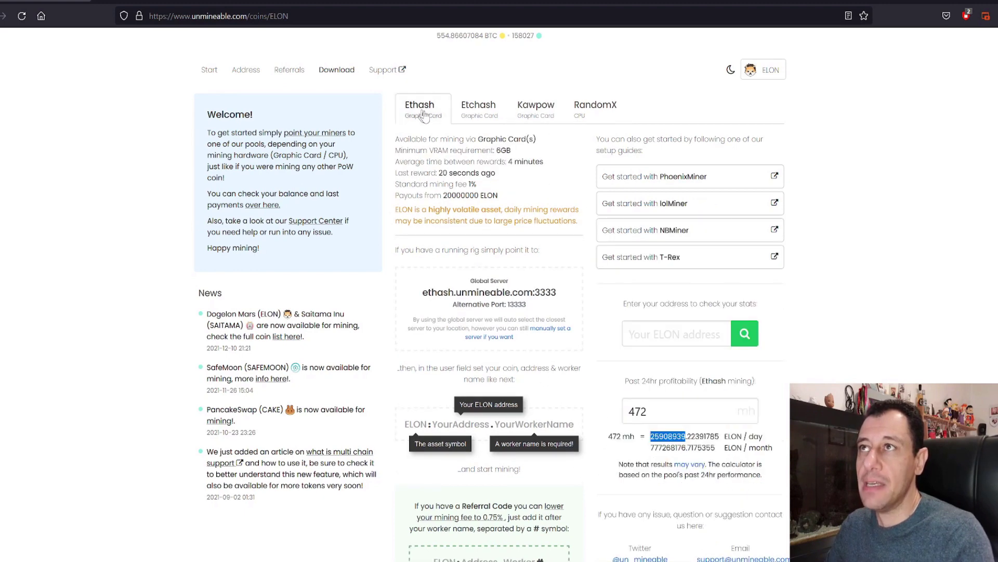
left_click(531, 111)
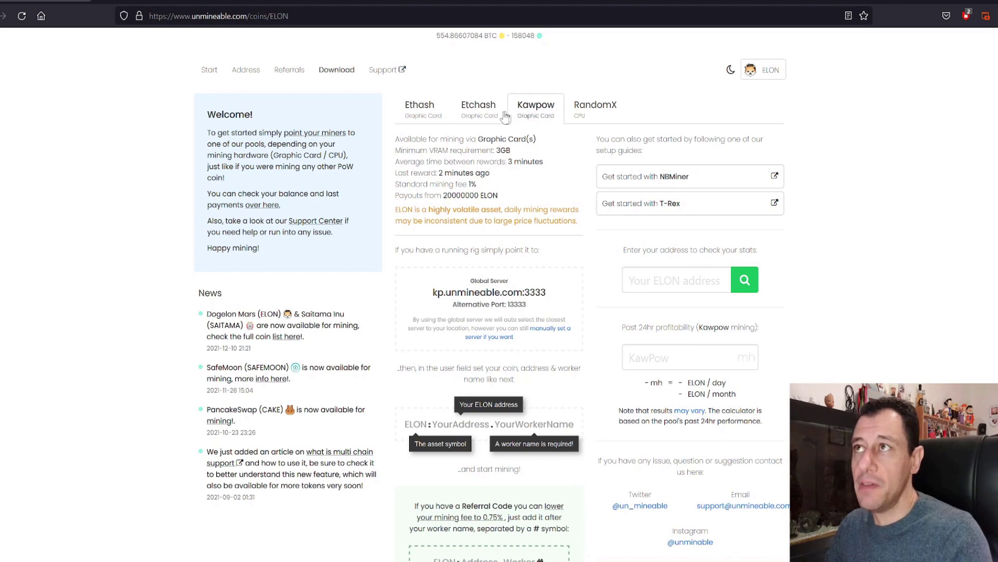
left_click(476, 112)
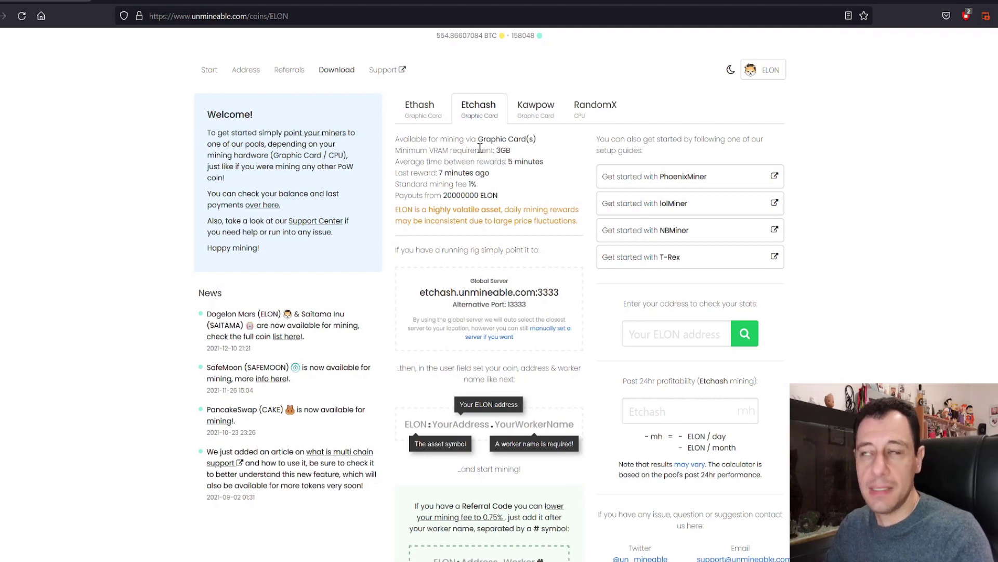
left_click(429, 109)
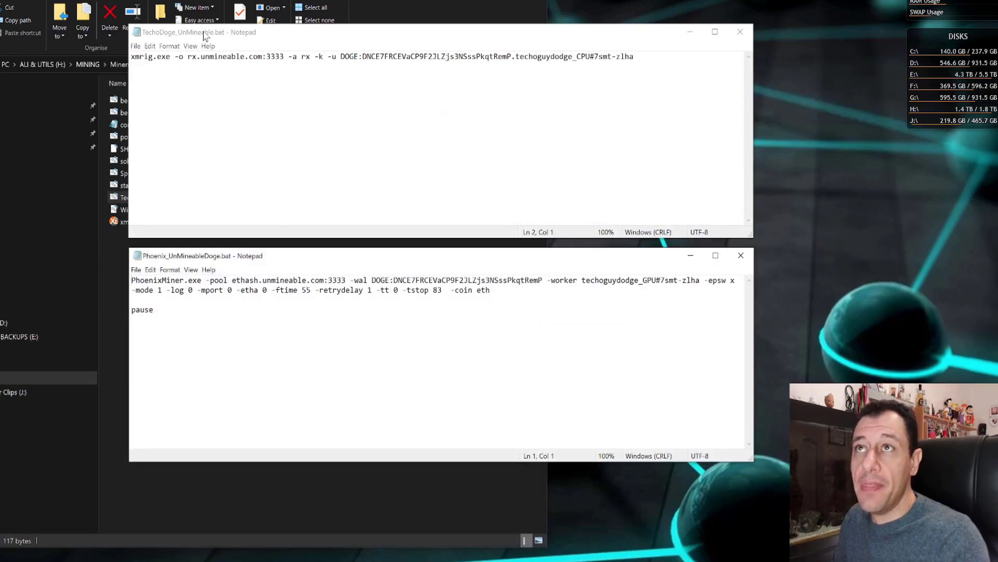
Step: Review the XMRig and PhoenixMiner scripts, placing the cursor after 'ethash' in the Phoenix pool address
left_click(206, 35)
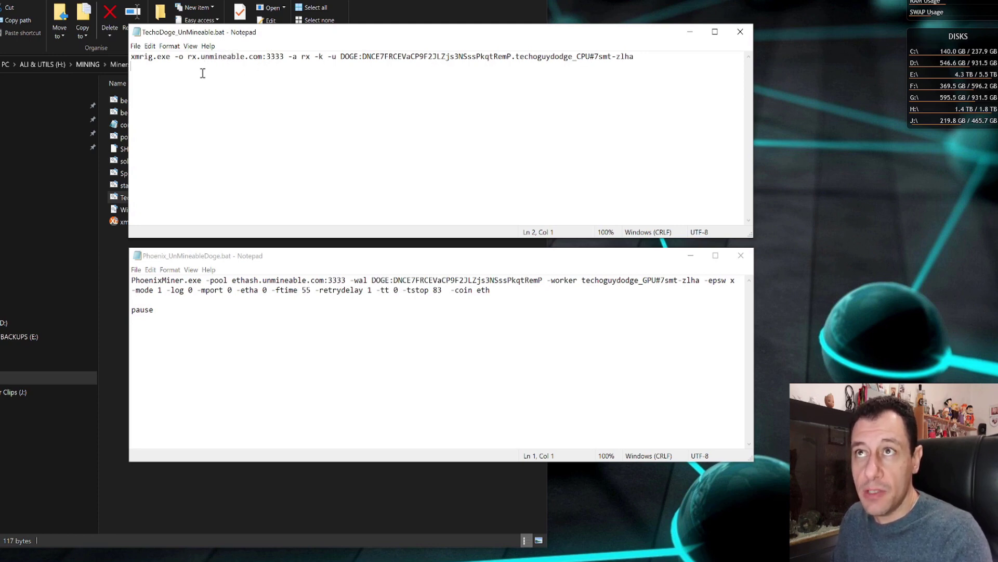
left_click(229, 255)
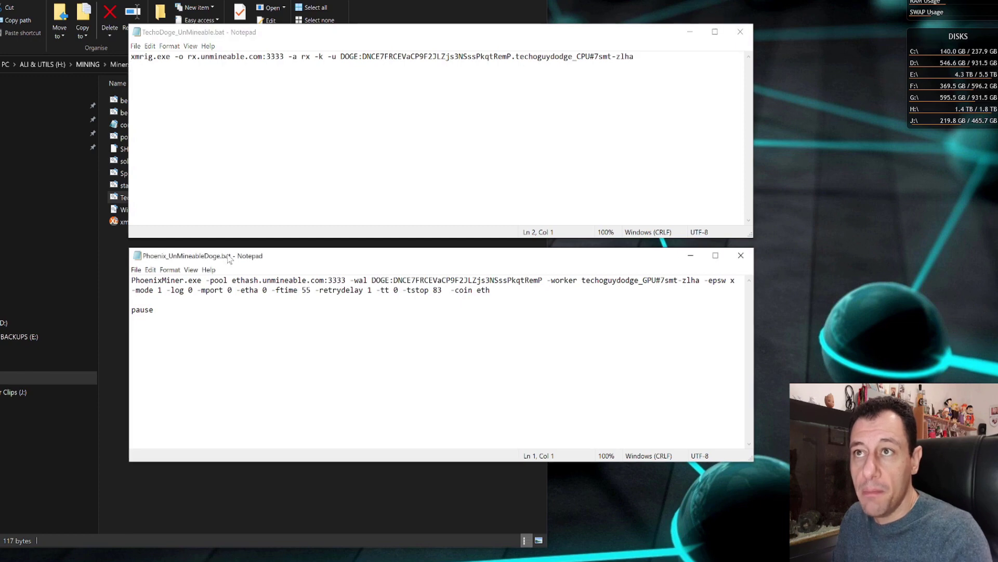
left_click(260, 282)
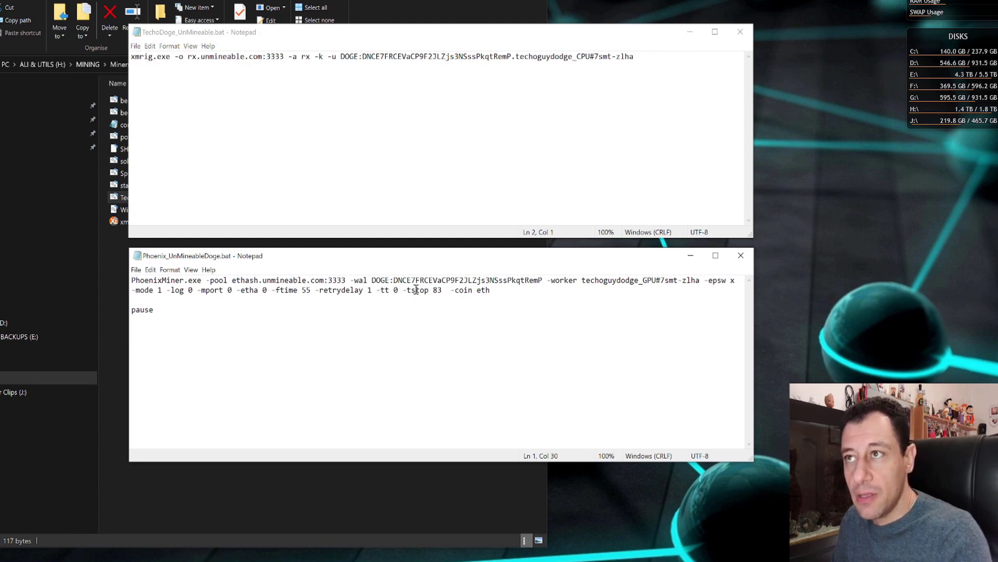
Step: Bring the PhoenixMiner script window over the unMineable page and reposition it
key("alt+Tab")
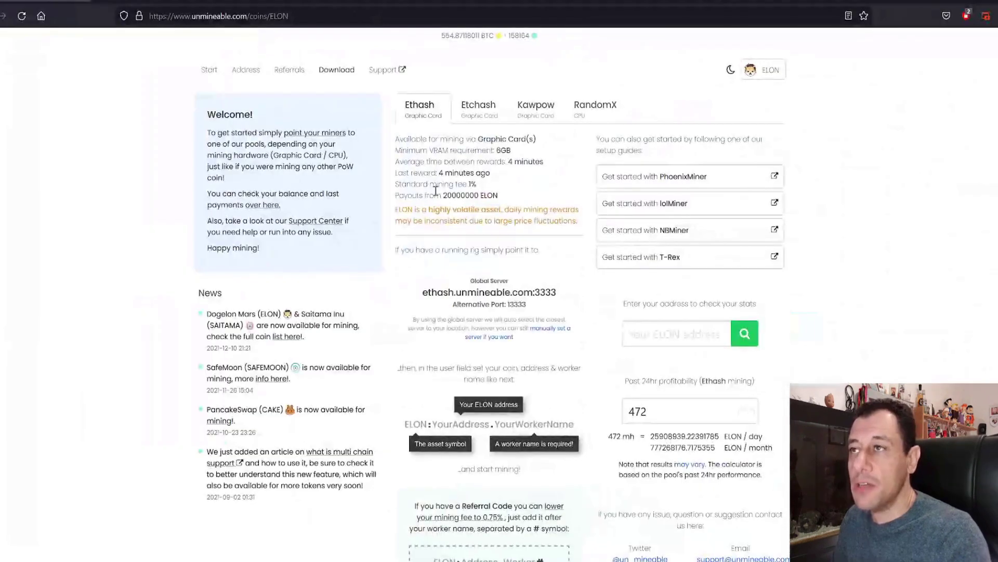
mouse_move(146, 559)
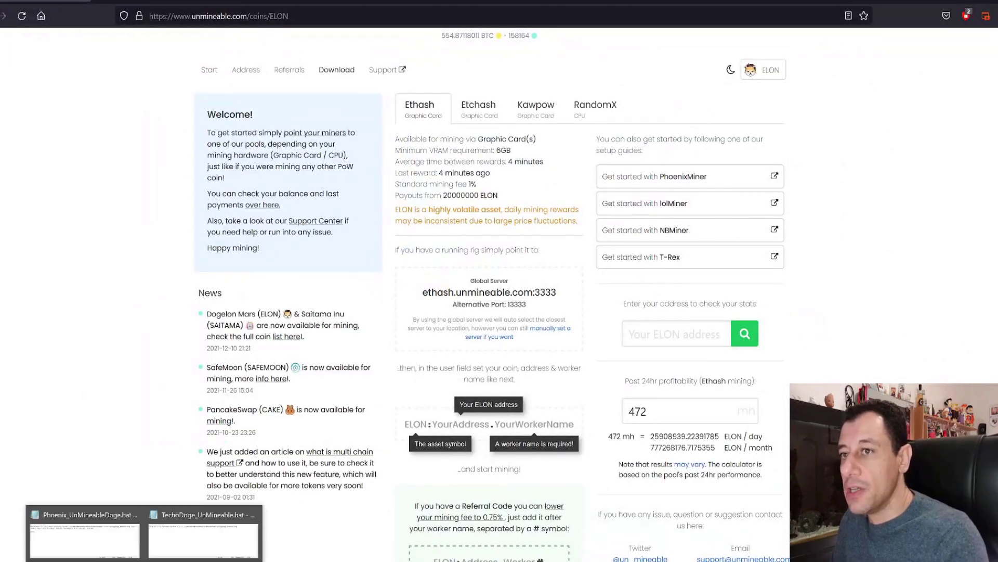
left_click(84, 531)
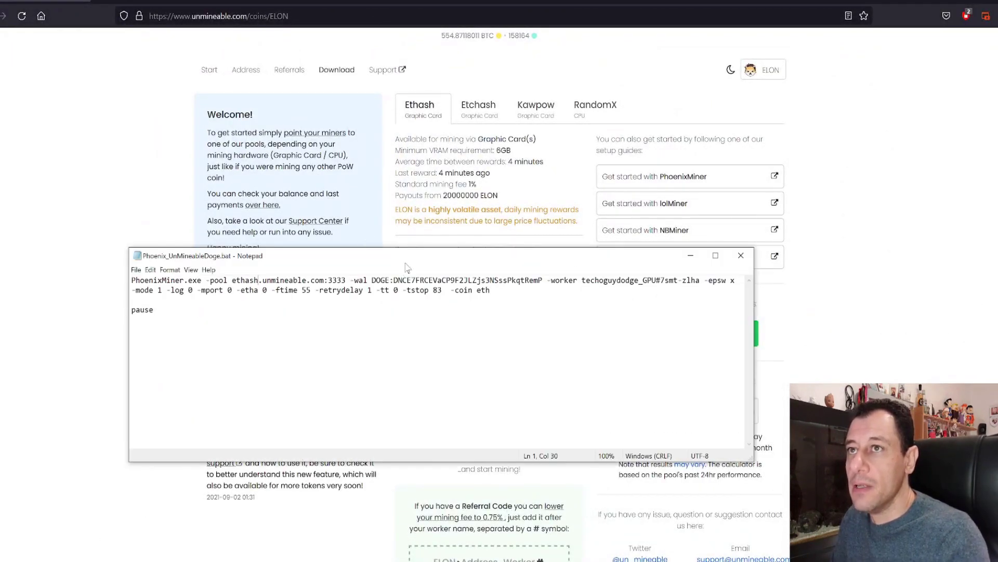
left_click_drag(408, 260, 788, 191)
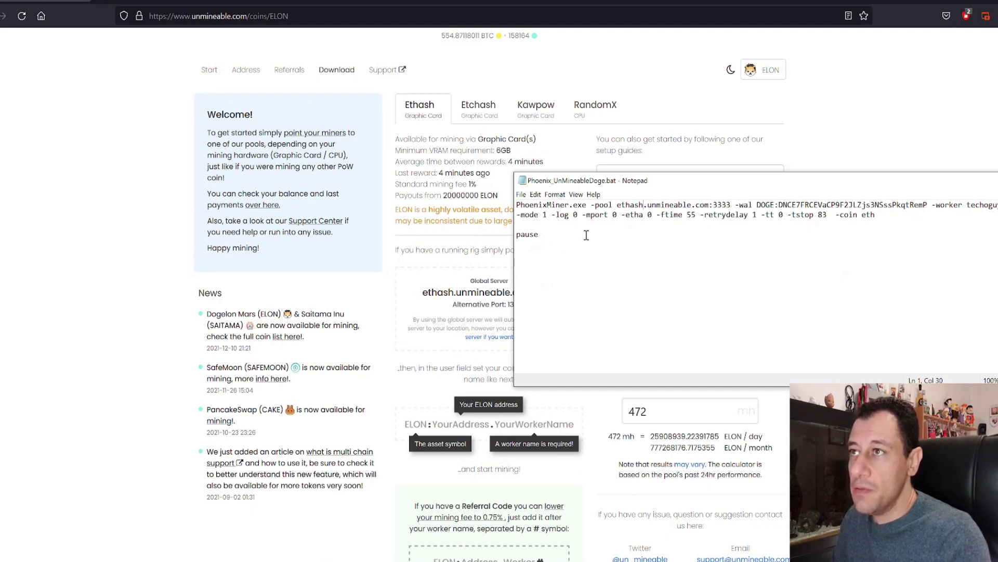
left_click_drag(639, 183, 440, 324)
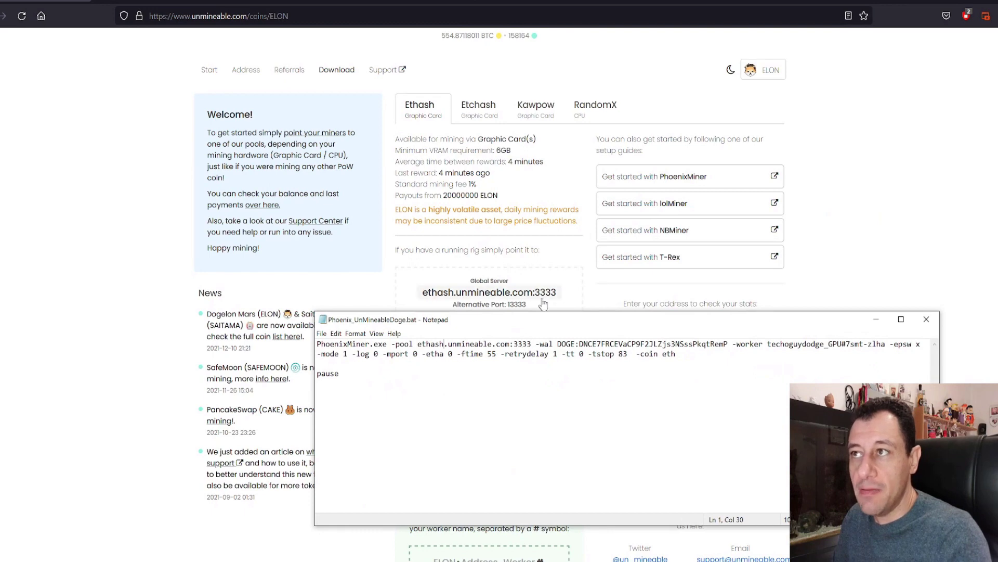
left_click_drag(593, 321, 485, 177)
scroll(466, 536, "down", 2)
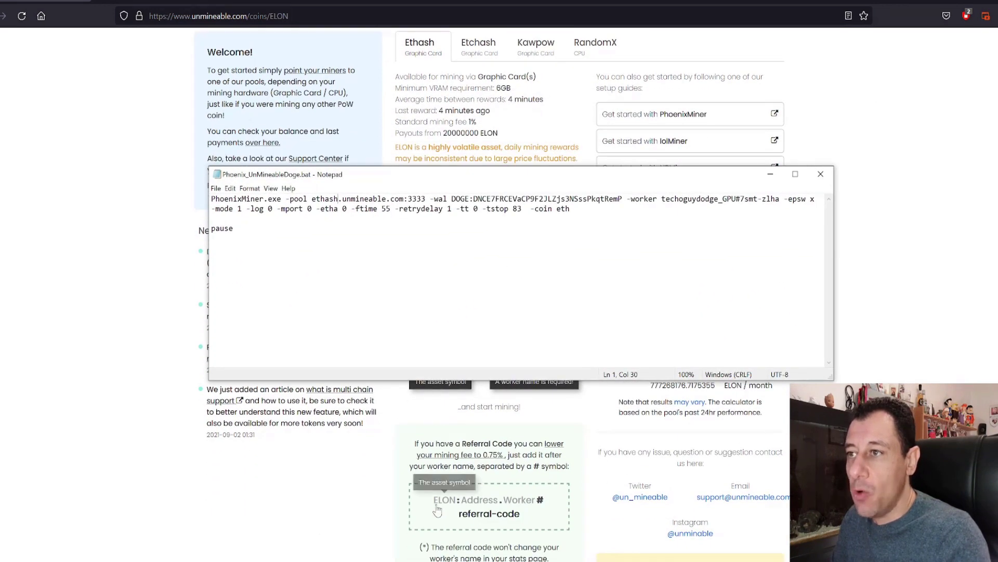
Step: Replace DOGE with ELON before the wallet address and rename the worker from dodge to elon
left_click(468, 199)
key("BackSpace")
key("BackSpace")
key("BackSpace")
key("BackSpace")
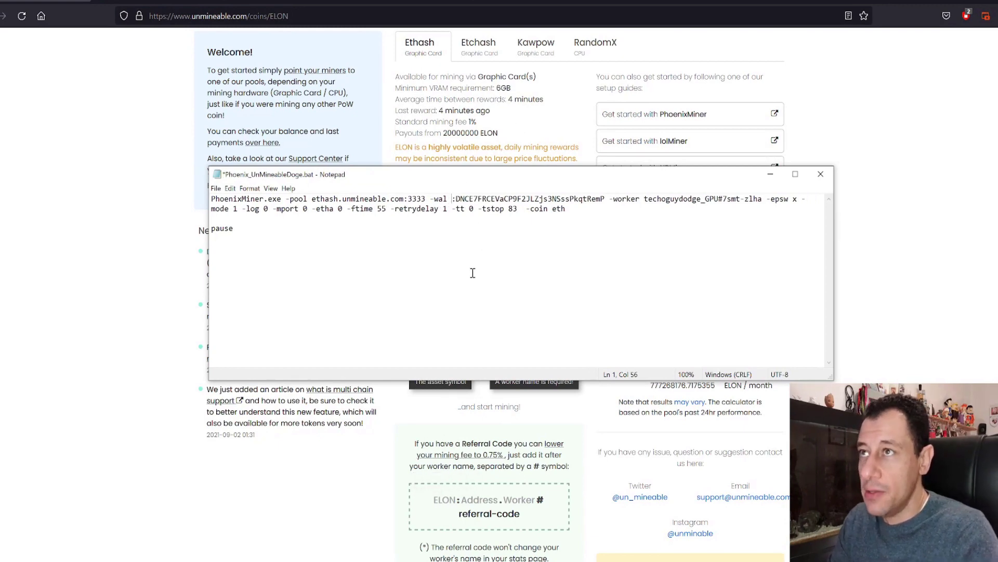
type("ELON")
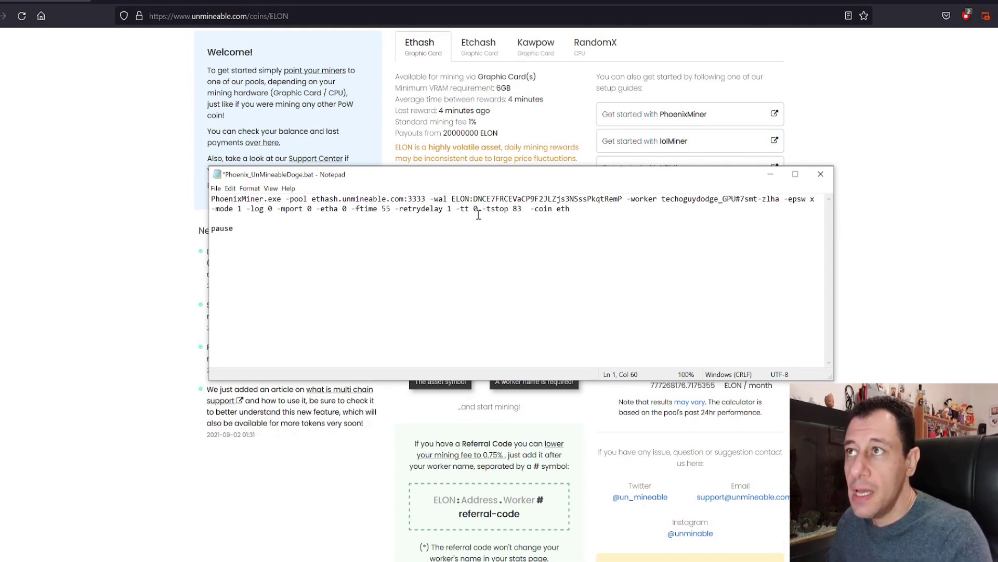
left_click_drag(473, 199, 623, 197)
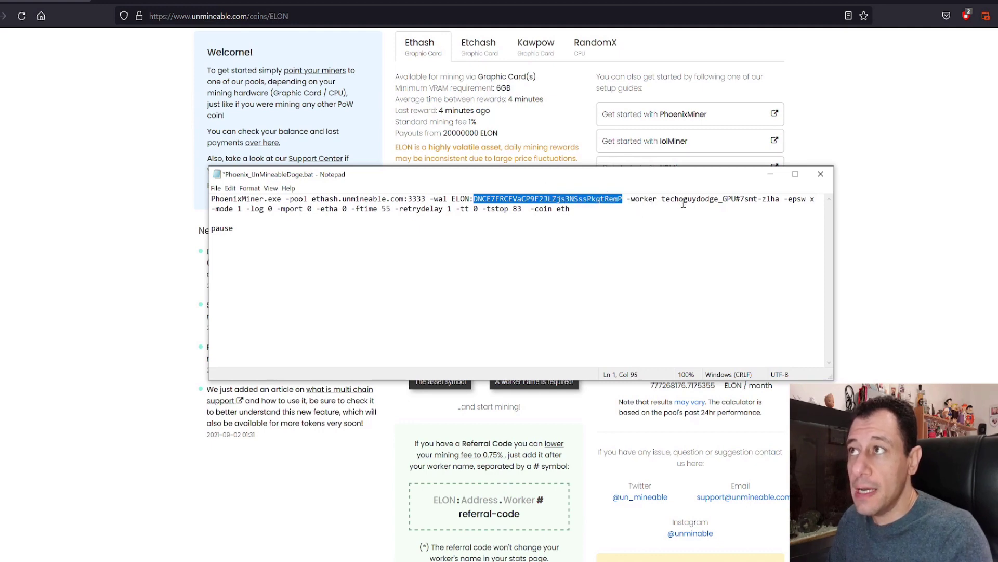
left_click(717, 199)
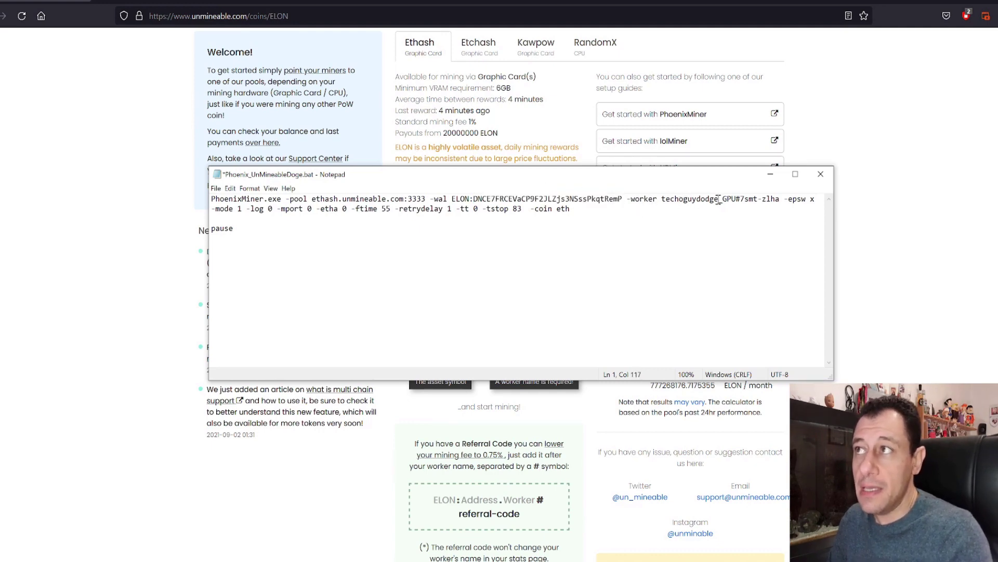
key("BackSpace")
key("BackSpace")
key("BackSpace")
key("BackSpace")
key("BackSpace")
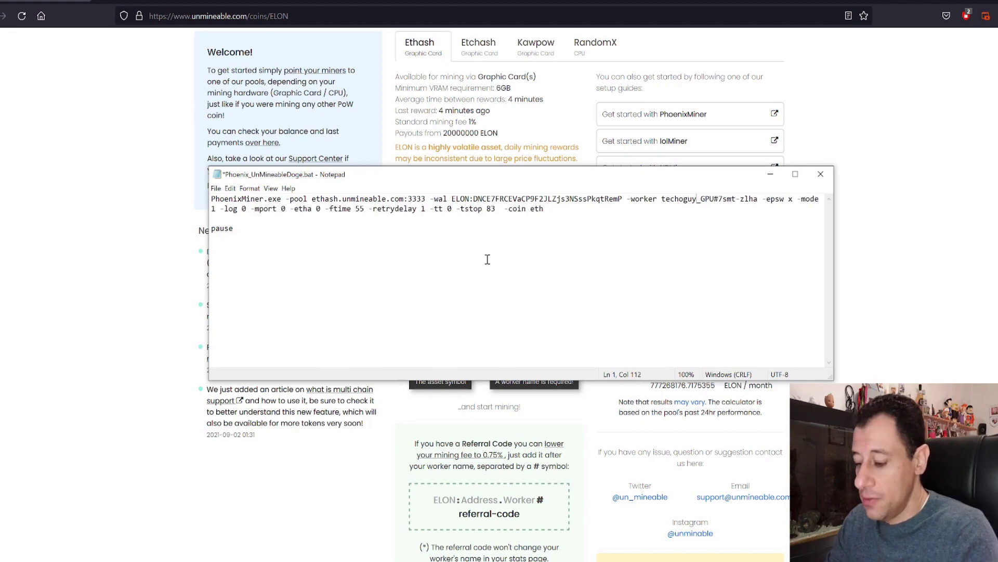
type("elon")
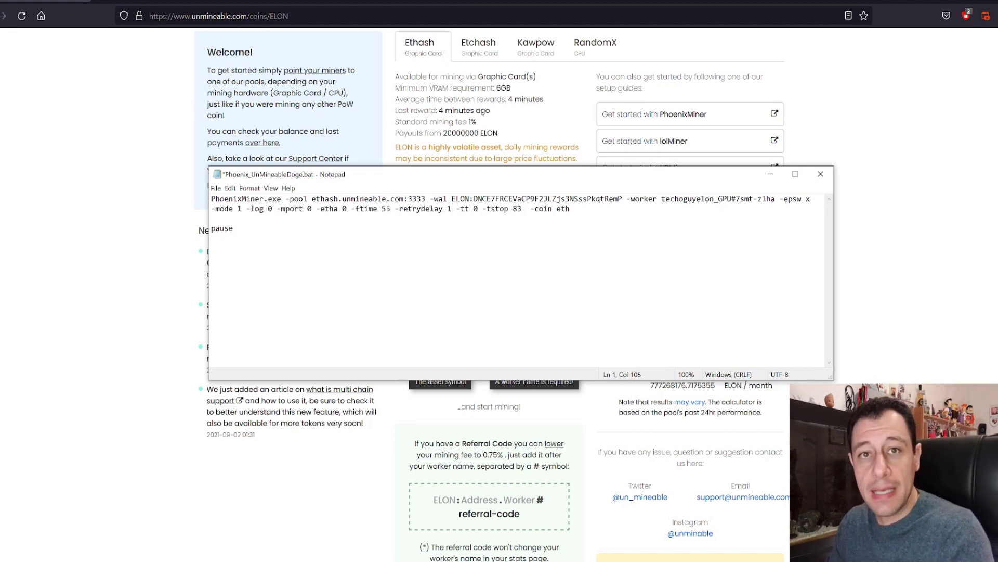
Step: Highlight the referral code after the _GPU worker name in the PhoenixMiner script
left_click(732, 200)
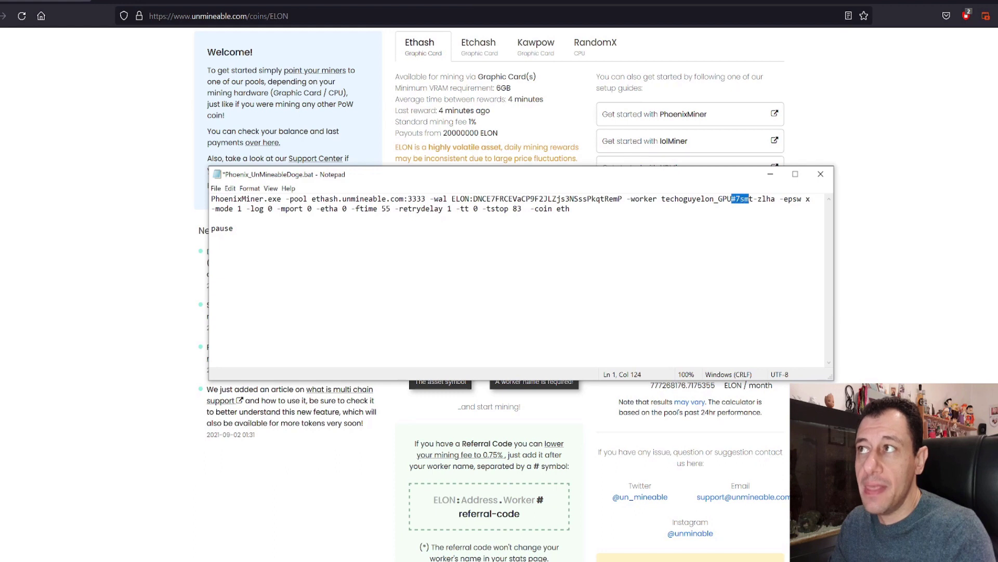
left_click_drag(750, 199, 775, 198)
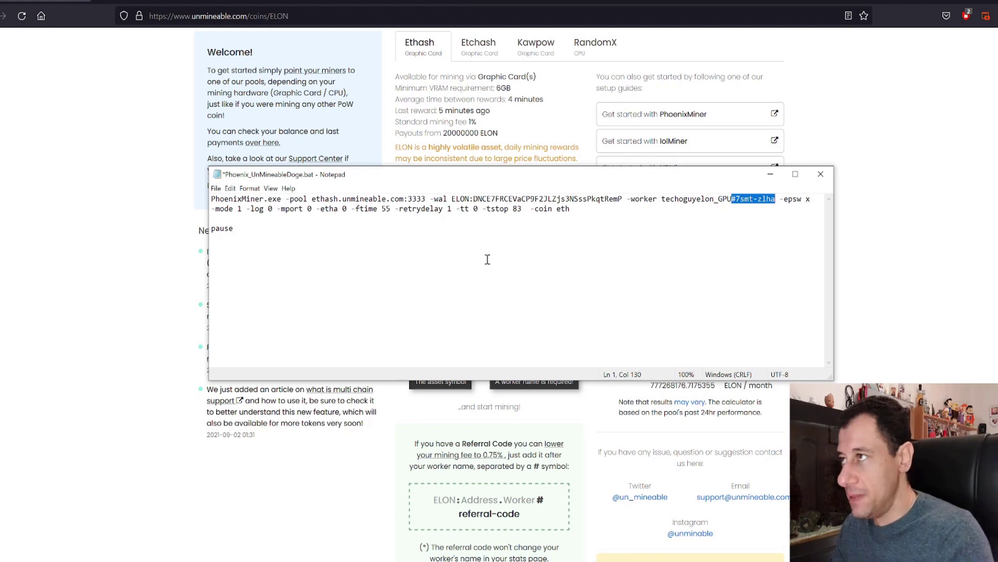
key("Right")
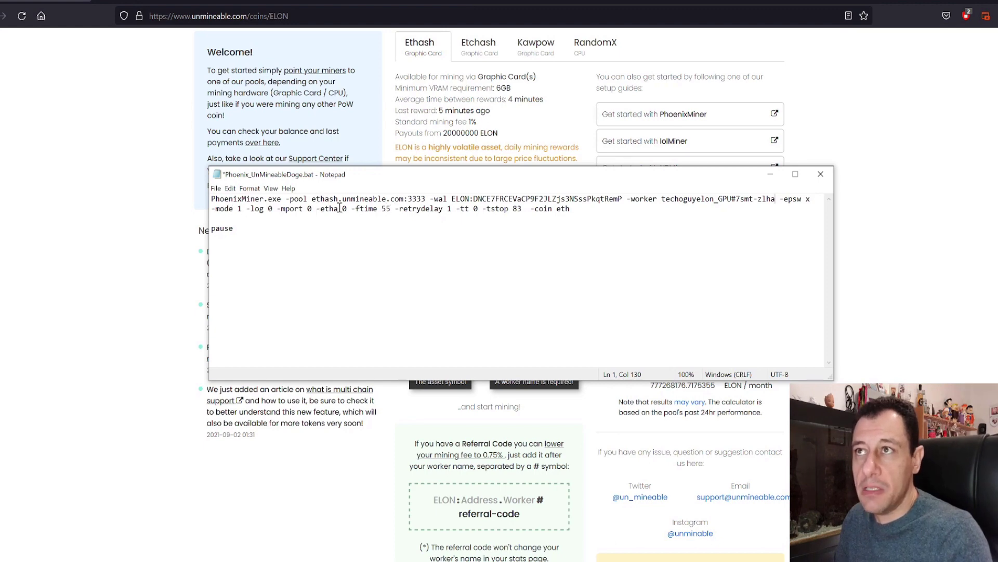
Step: Highlight the -tt 0, -tstop 83 and -coin eth options, then the -wal wallet address
double_click(475, 208)
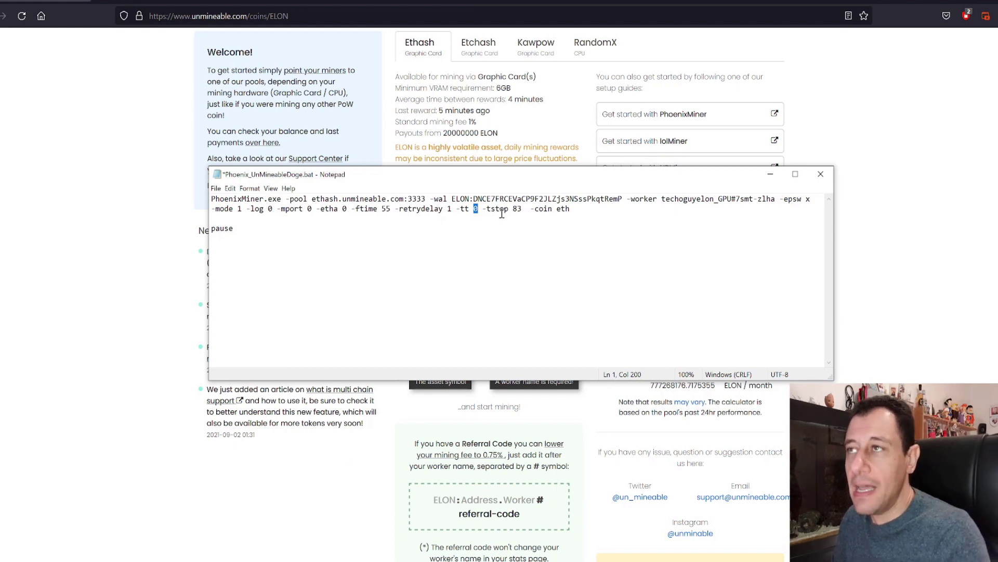
left_click(486, 211)
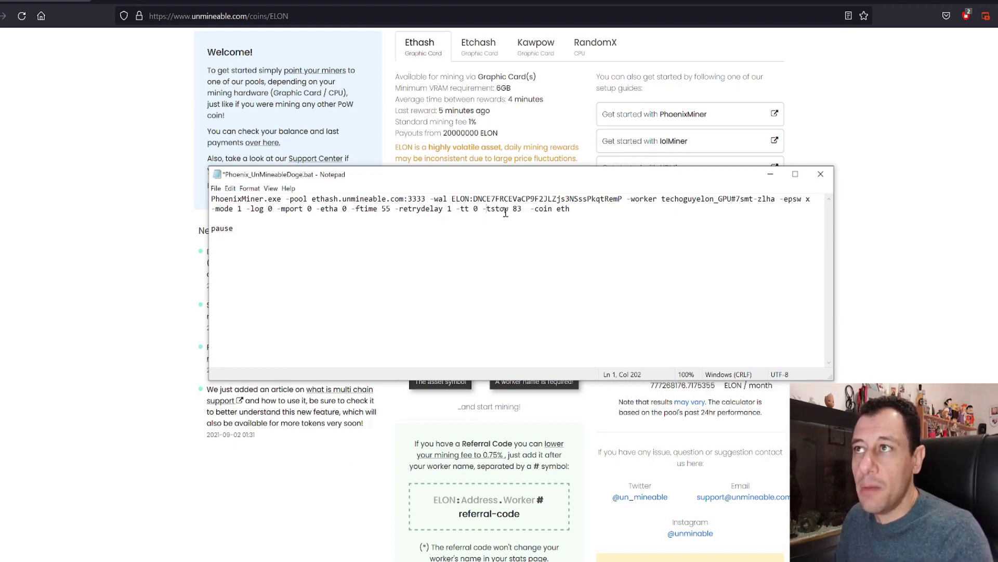
left_click_drag(514, 208, 526, 214)
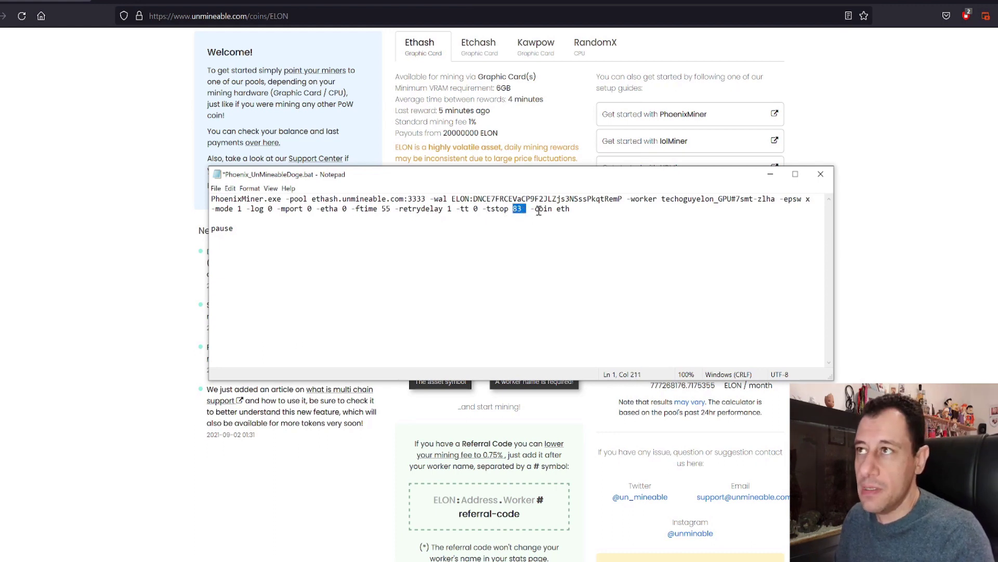
left_click_drag(536, 209, 570, 210)
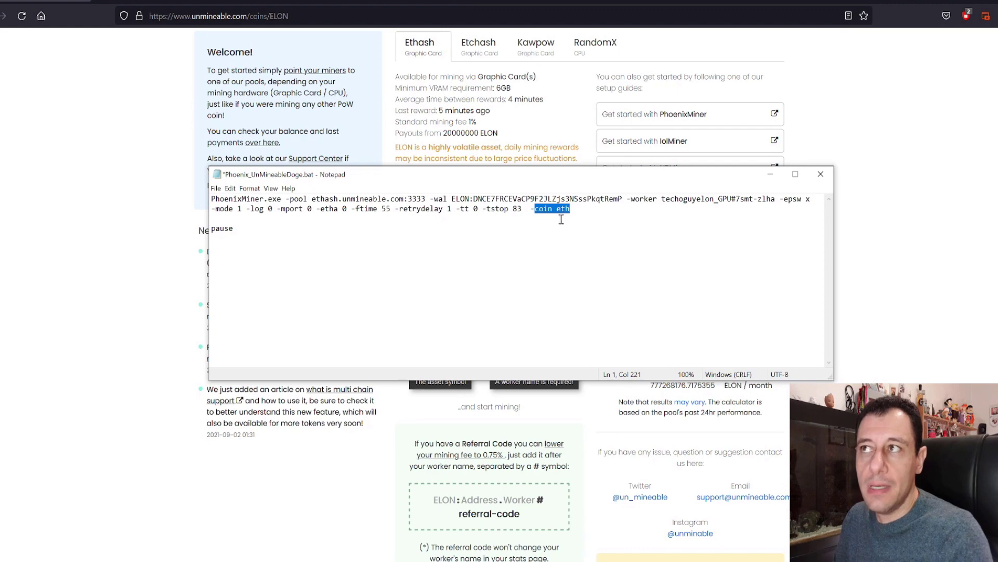
left_click(573, 213)
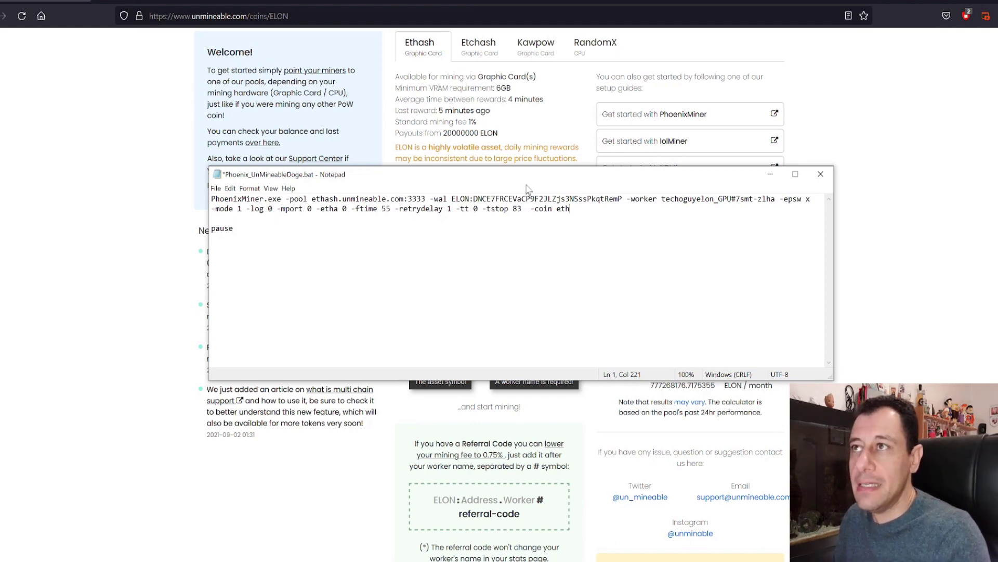
left_click_drag(545, 180, 593, 219)
left_click_drag(522, 240, 670, 239)
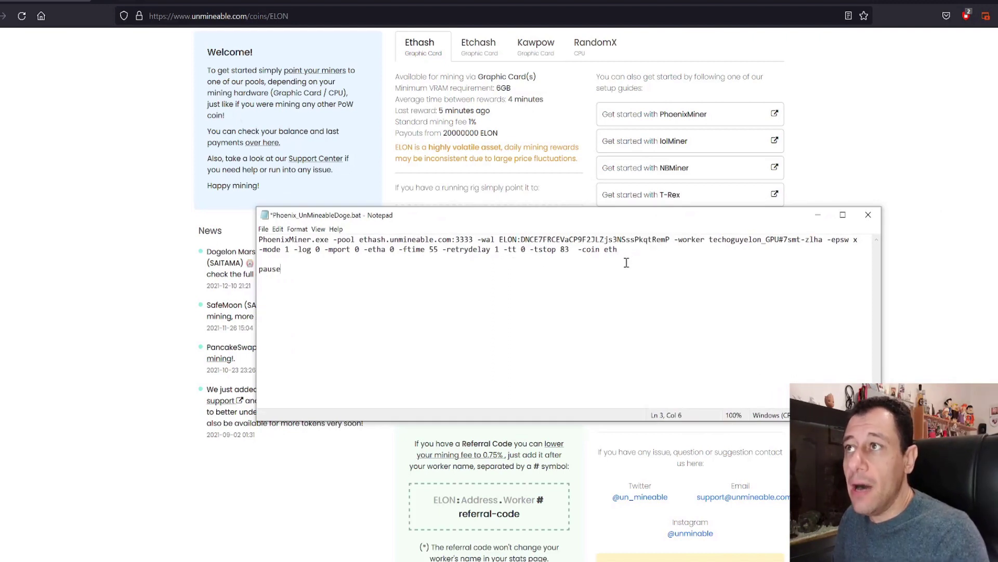
Step: Pick Saitama Inu from unMineable's full coin list, then return to the PhoenixMiner Notepad script
left_click(162, 181)
scroll(161, 181, "up", 3)
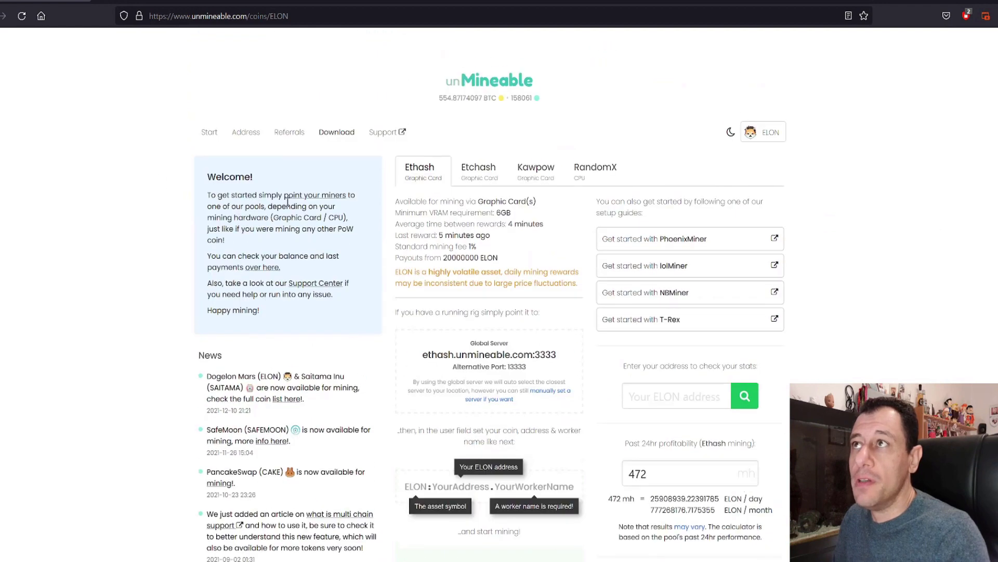
left_click(775, 134)
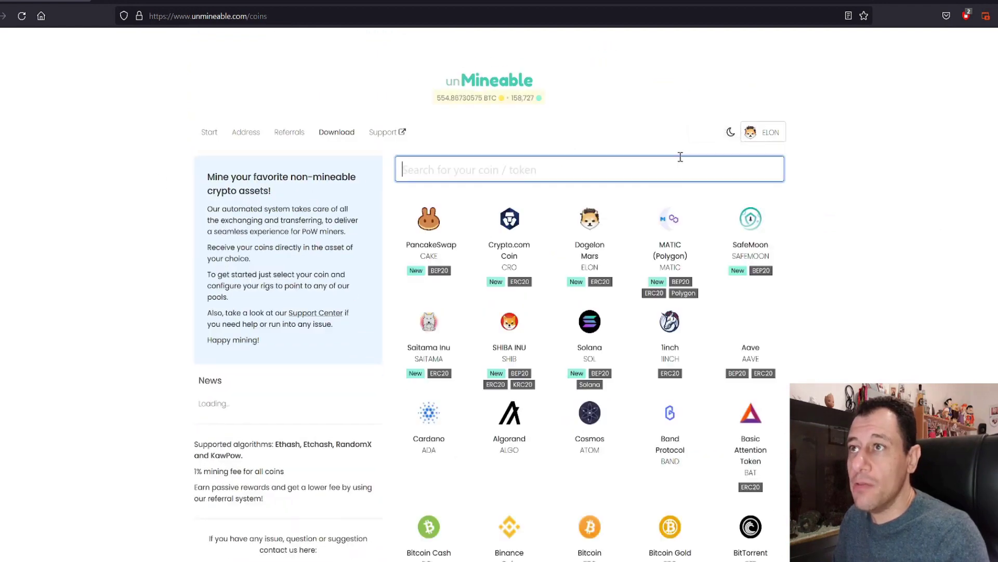
left_click(439, 361)
scroll(498, 315, "down", 3)
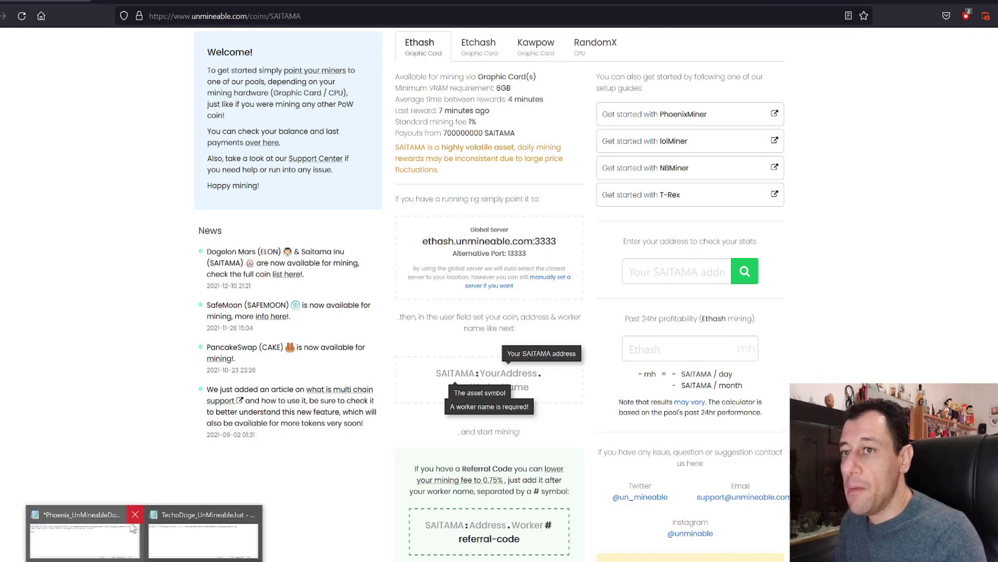
left_click(172, 538)
Step: Change the -wal prefix from ELON to SAITAMA and the worker name from elon to saitama
left_click_drag(524, 224, 436, 103)
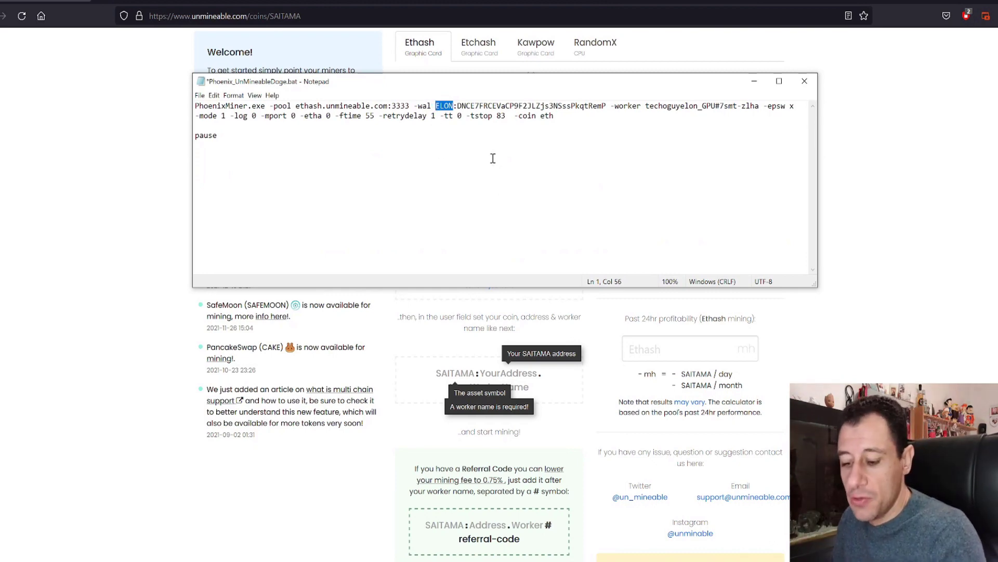
type("SAIT")
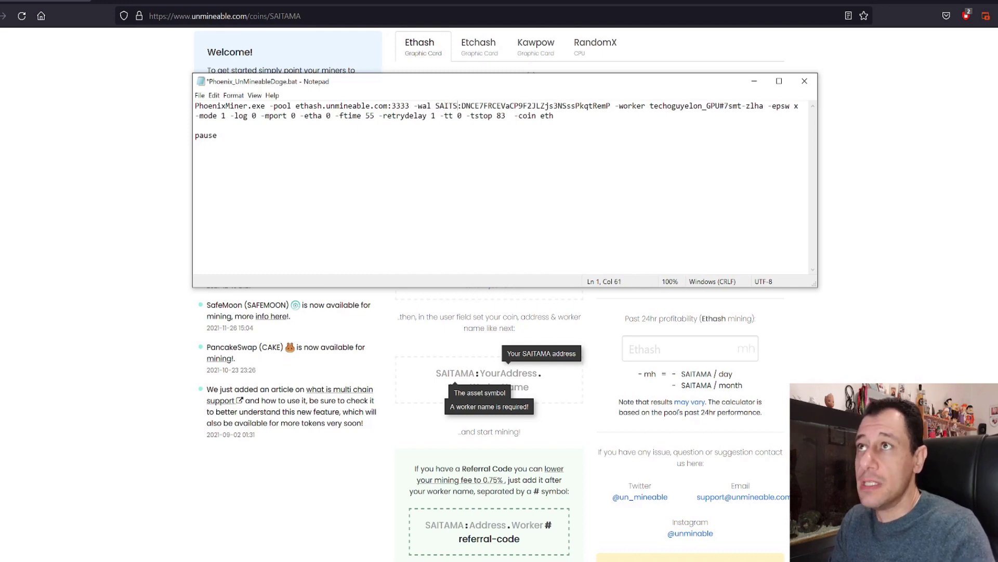
type("AMA")
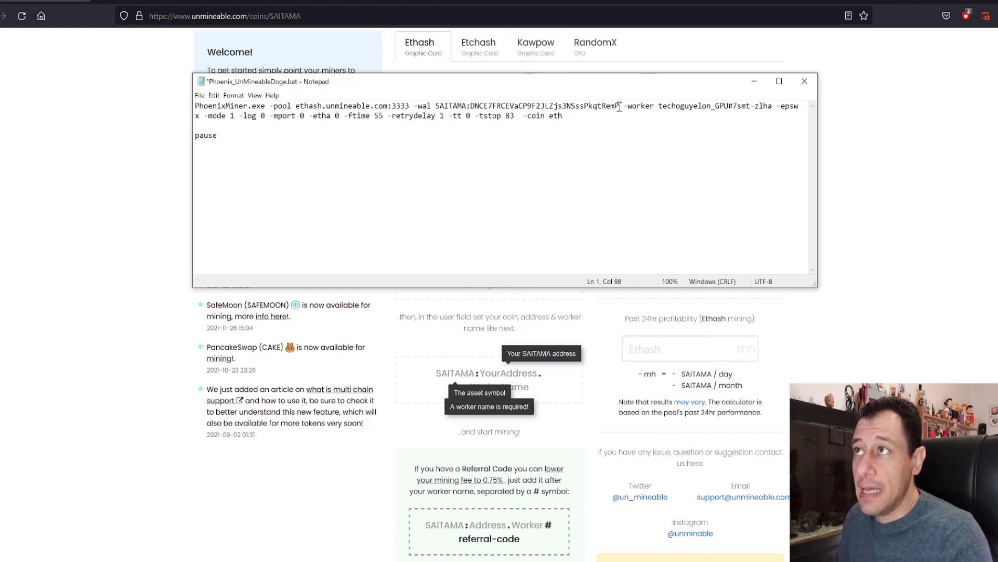
left_click_drag(619, 107, 470, 98)
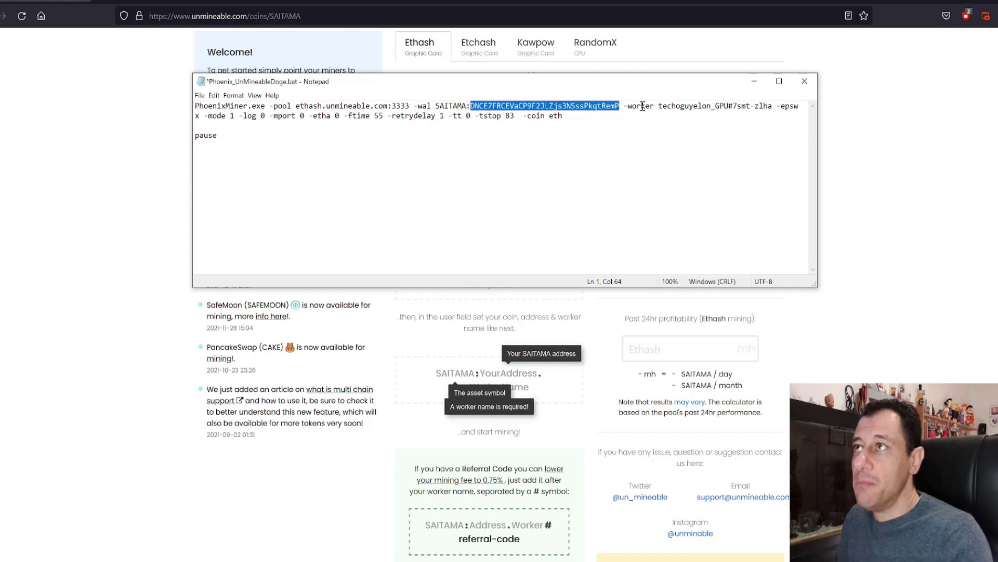
left_click(687, 112)
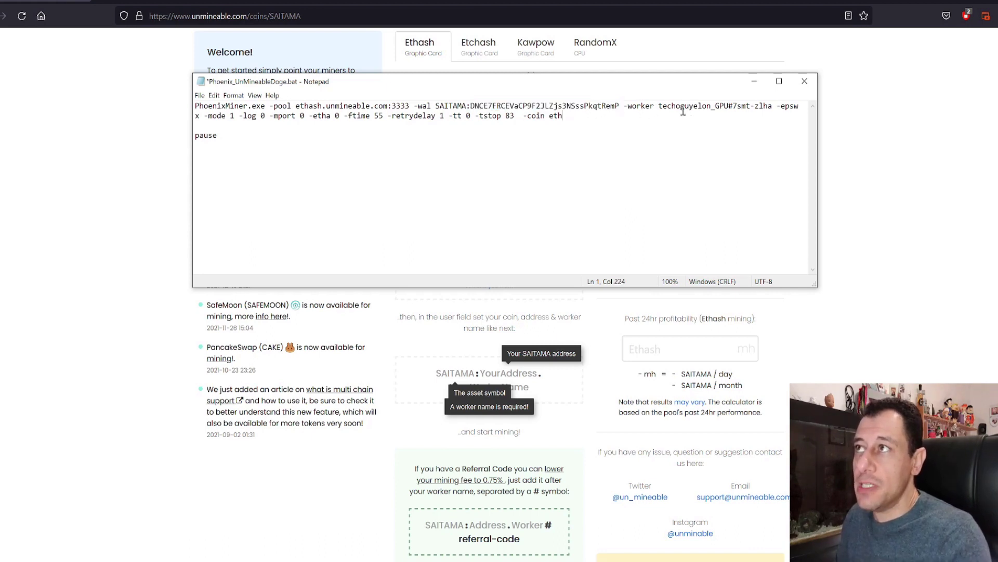
left_click_drag(711, 106, 702, 108)
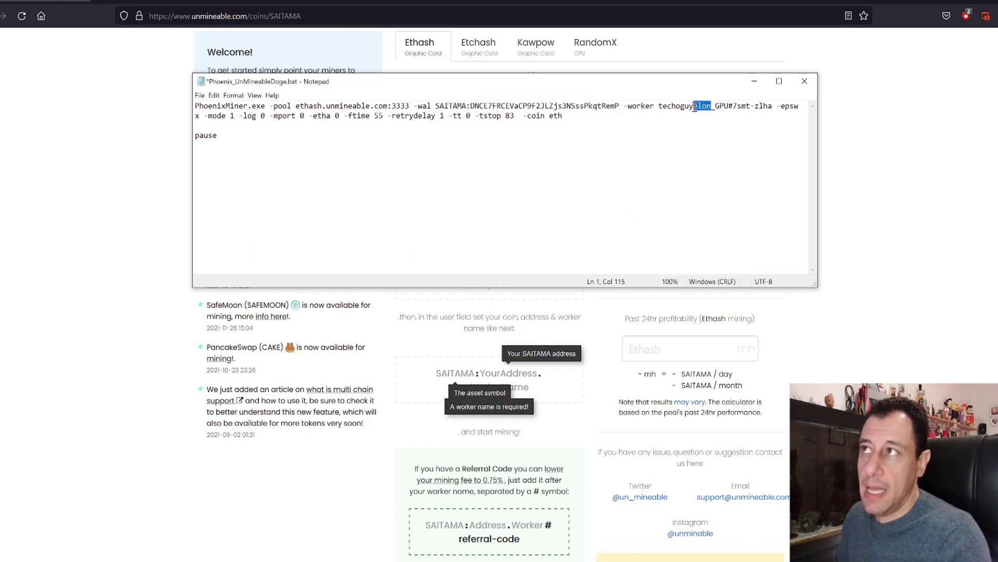
type("saitama")
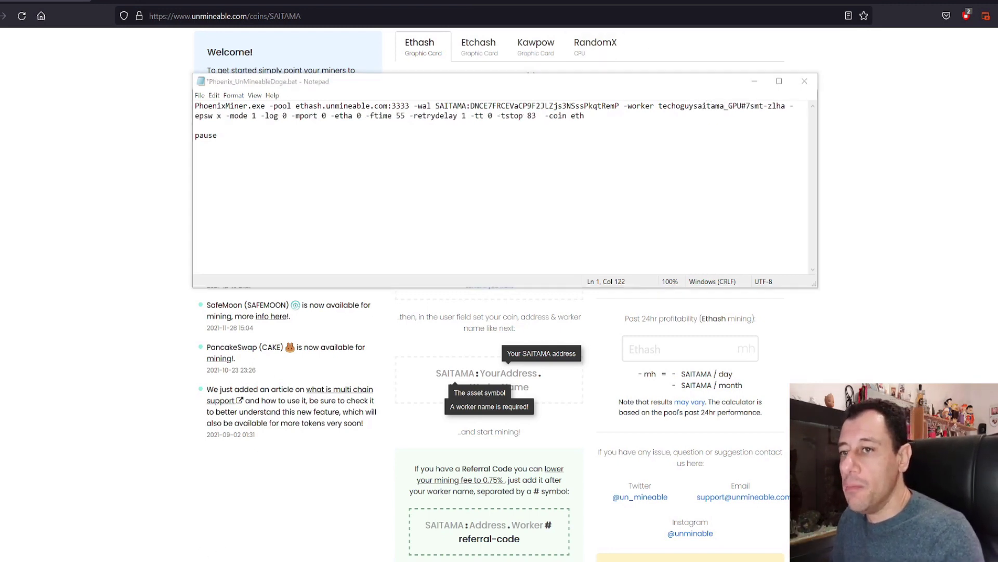
mouse_move(144, 561)
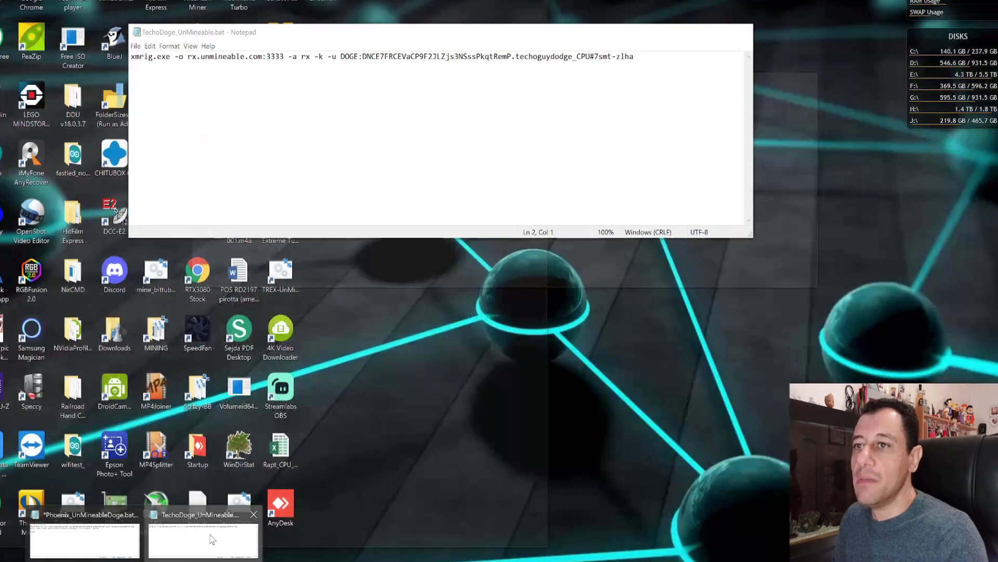
Step: Show SAITAMA's RandomX CPU mining details and place the TechoDoge XMRig script below them
left_click(222, 534)
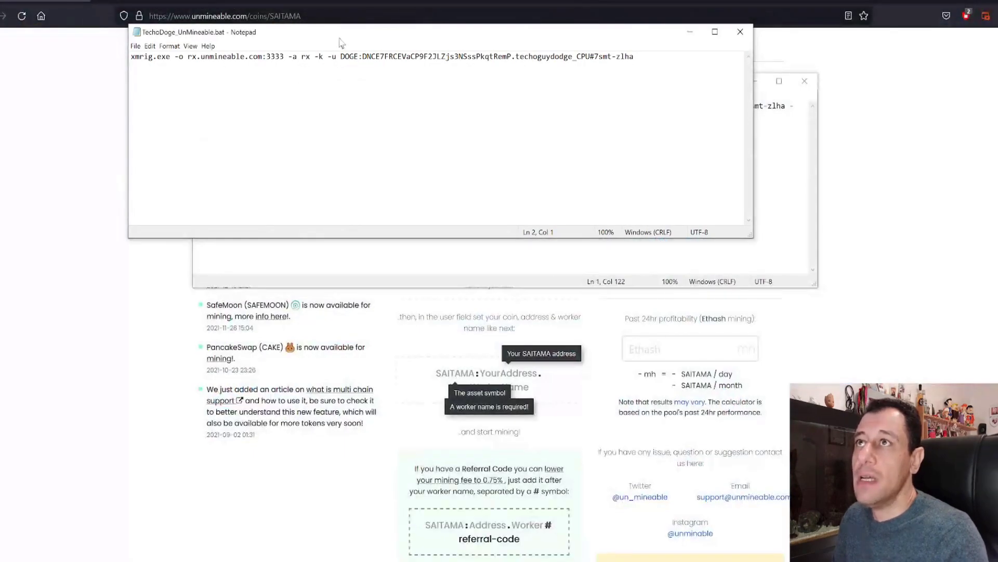
left_click_drag(344, 42, 752, 240)
left_click(754, 81)
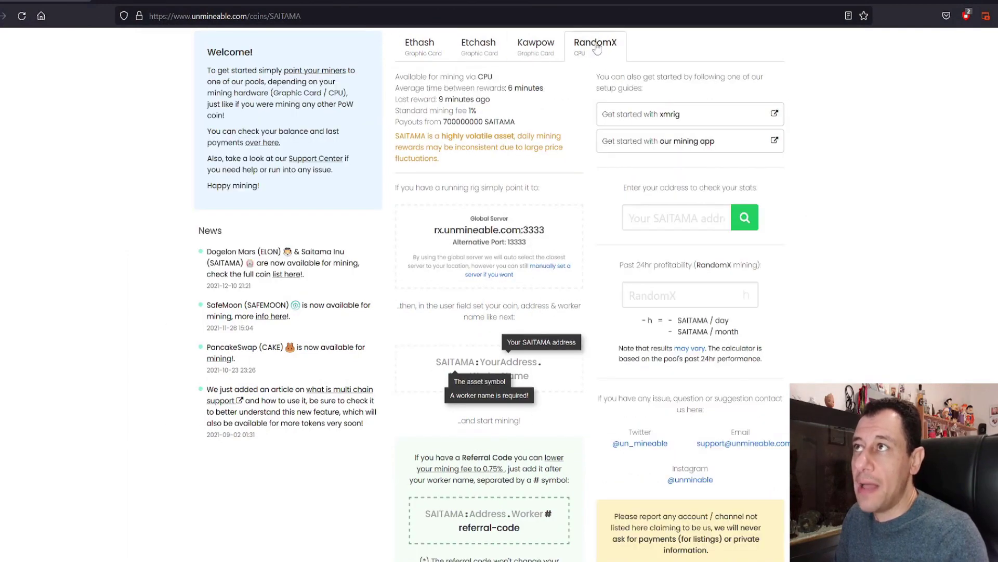
mouse_move(176, 555)
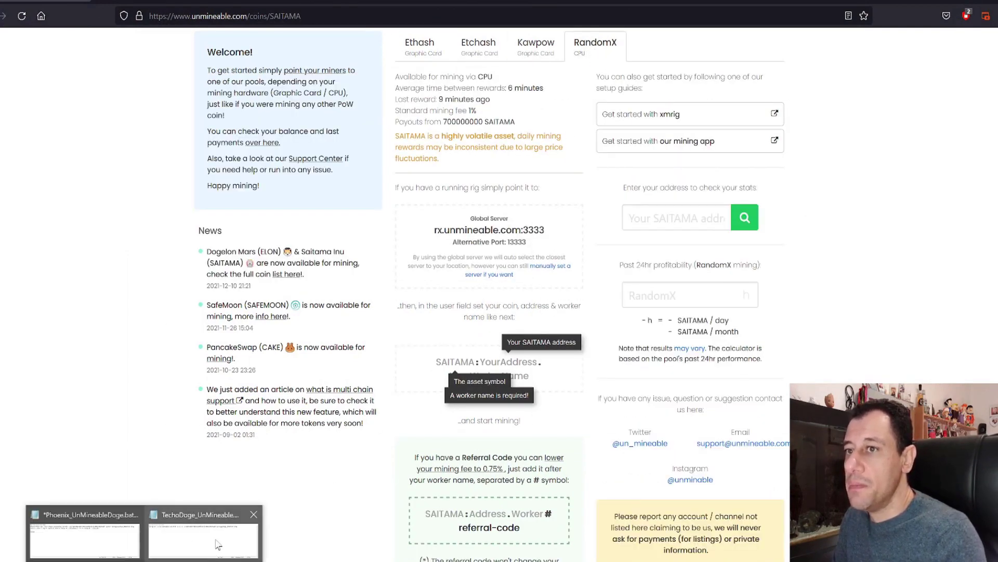
left_click(218, 543)
left_click_drag(730, 237, 434, 284)
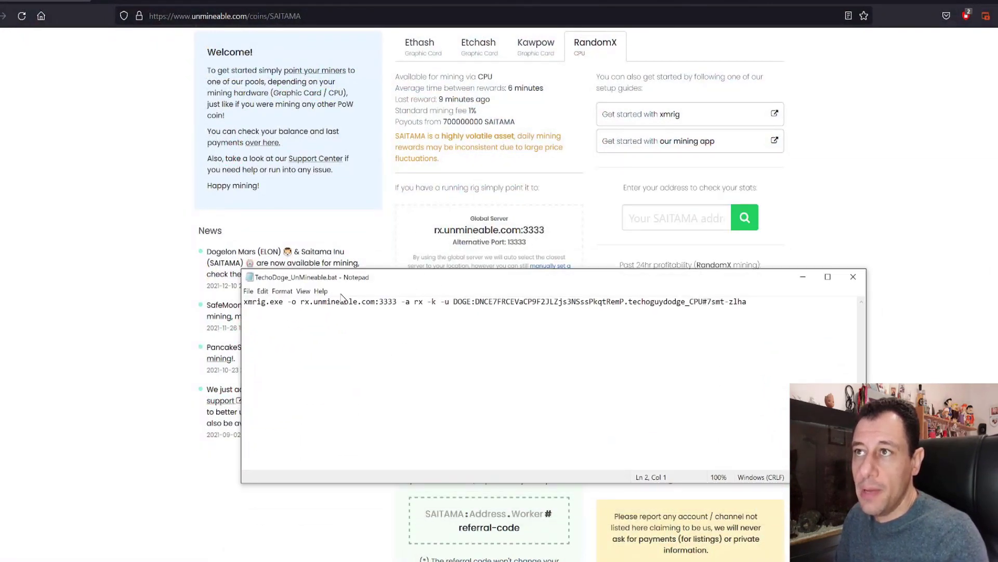
Step: Walk through the xmrig.exe command's server, rx algorithm and -u DOGE user argument
left_click_drag(300, 304, 398, 311)
left_click(267, 306)
left_click_drag(284, 303, 243, 303)
left_click(416, 305)
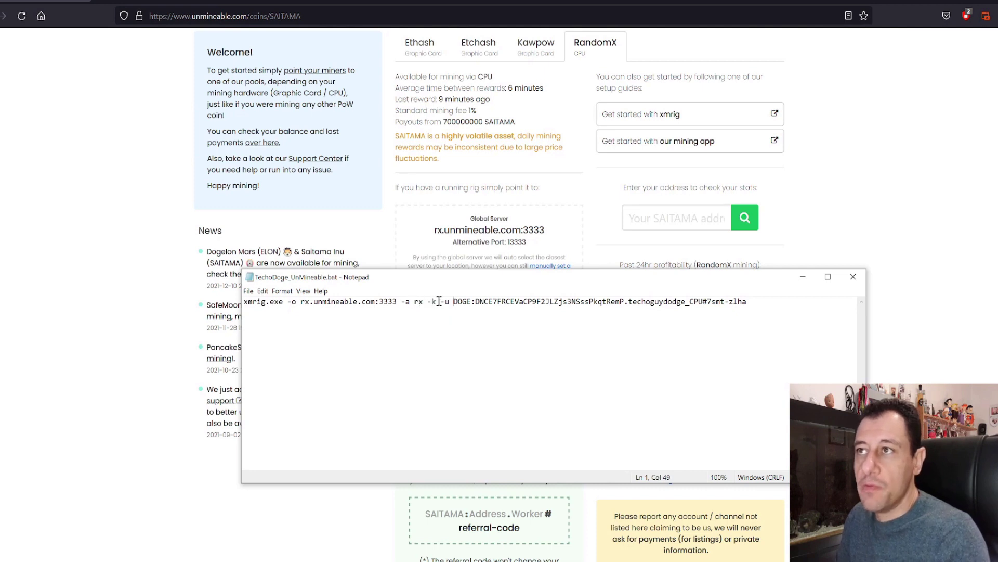
left_click_drag(440, 302, 473, 300)
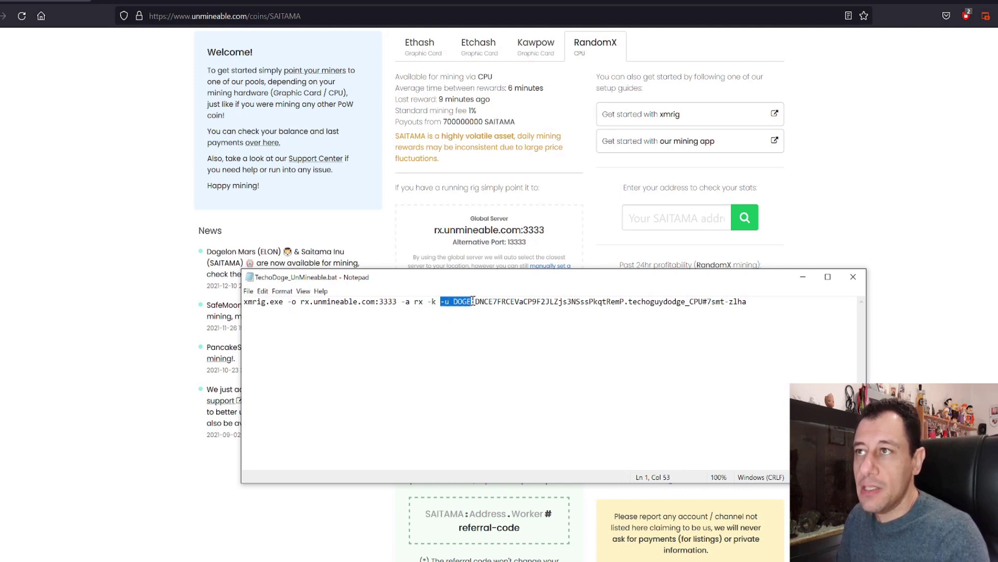
left_click(451, 302)
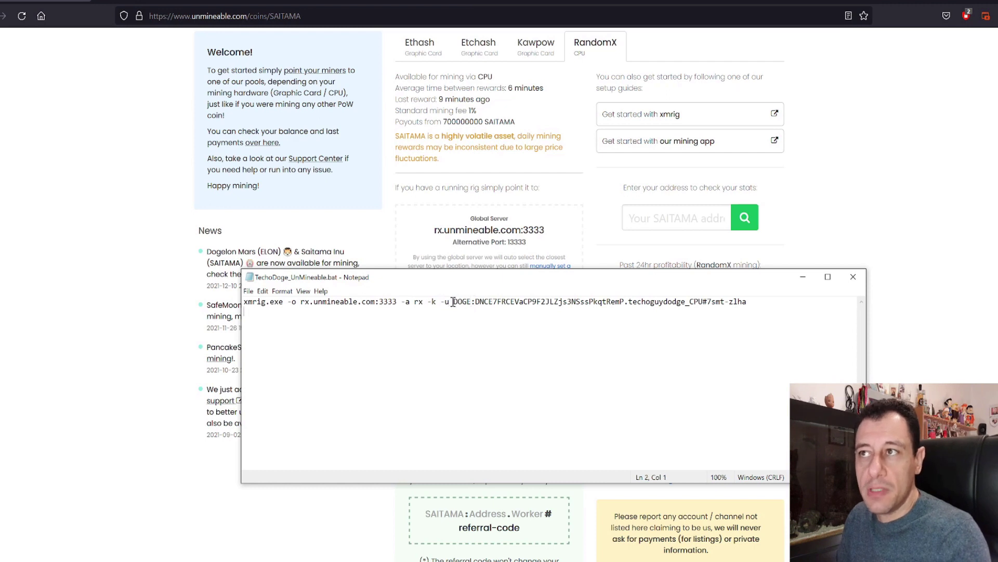
Step: Edit the DOGE coin prefix in the -u argument, typing ELO then SAITAMA
left_click_drag(453, 302, 471, 302)
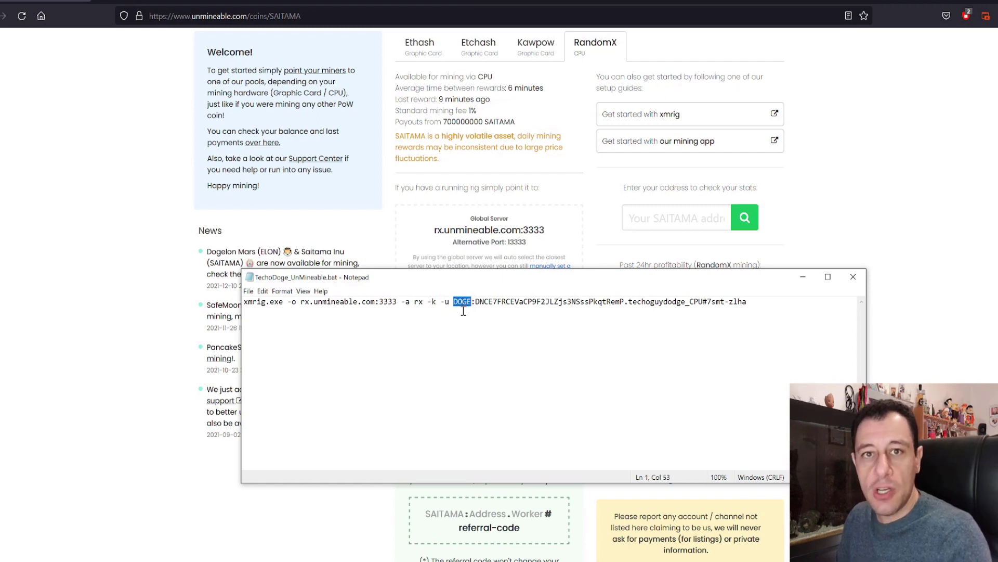
type("ELO")
key("BackSpace")
key("BackSpace")
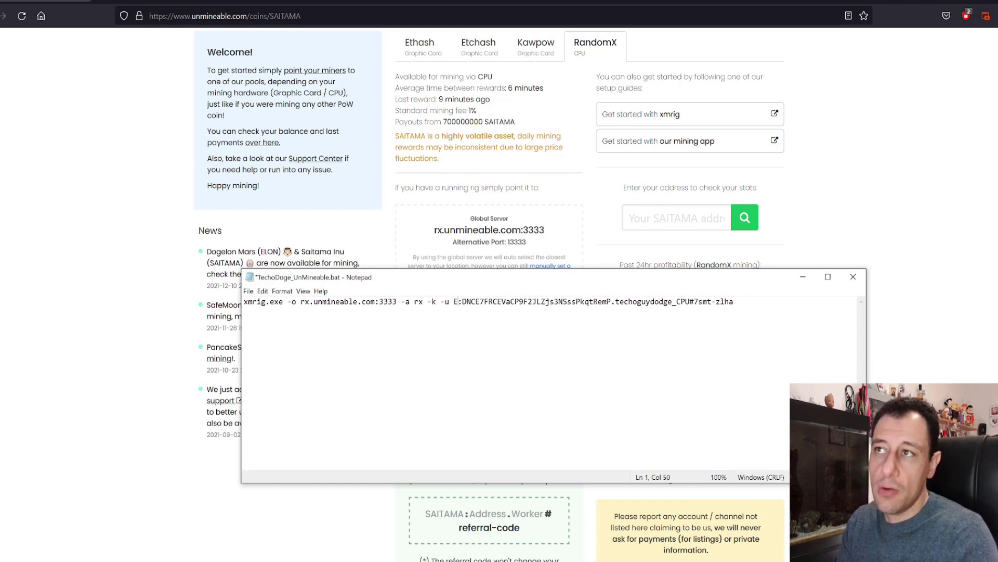
key("BackSpace")
type("SAIT")
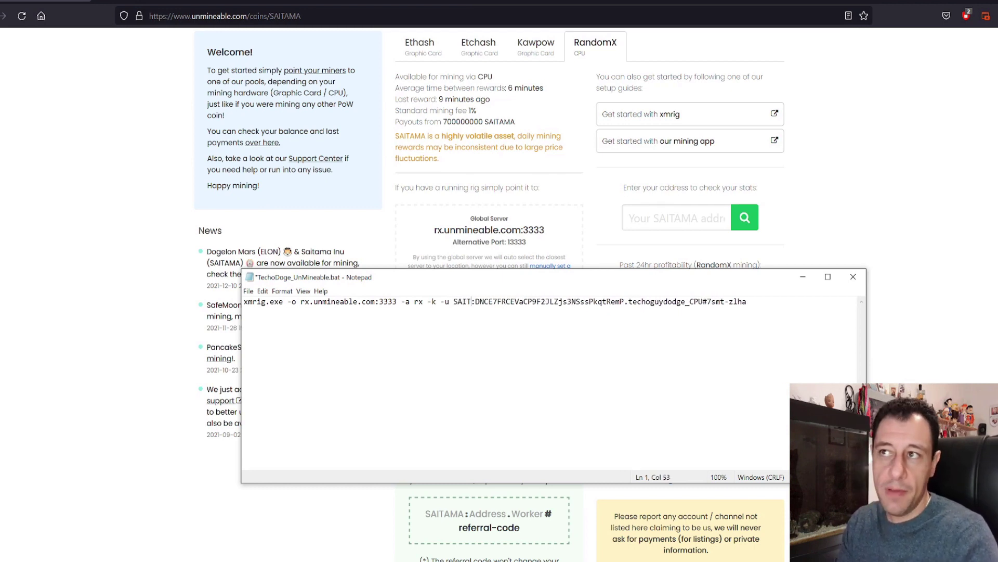
type("AMA")
key("BackSpace")
key("BackSpace")
key("BackSpace")
key("BackSpace")
key("BackSpace")
key("BackSpace")
key("BackSpace")
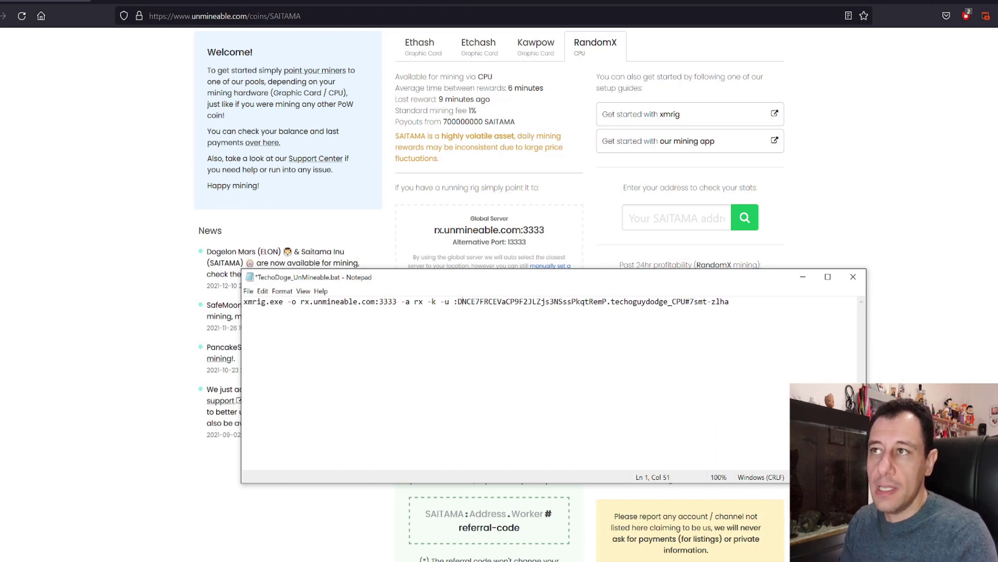
Step: Replace the techoguydodge worker name with elon
left_click(632, 300)
left_click(611, 301)
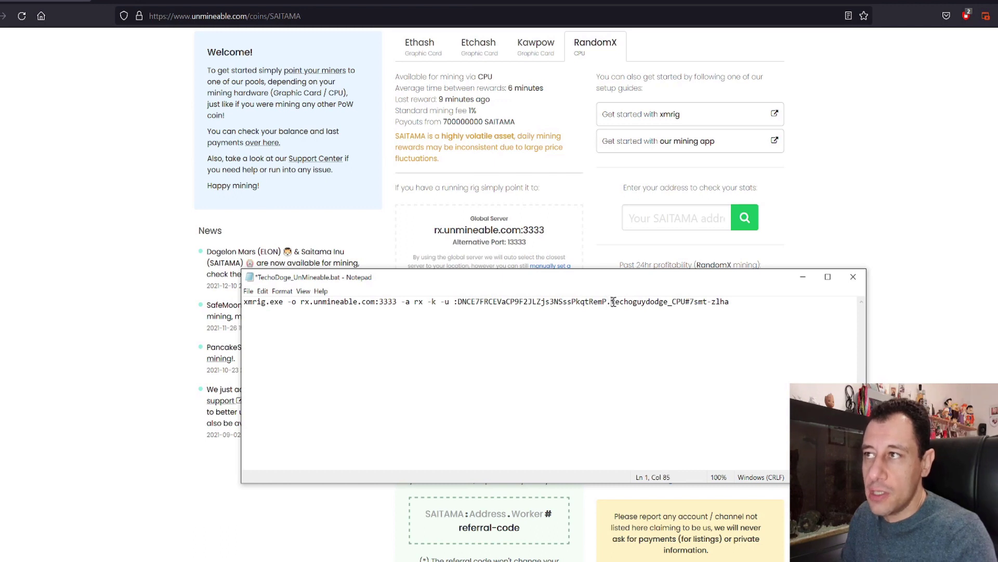
left_click_drag(614, 304, 668, 306)
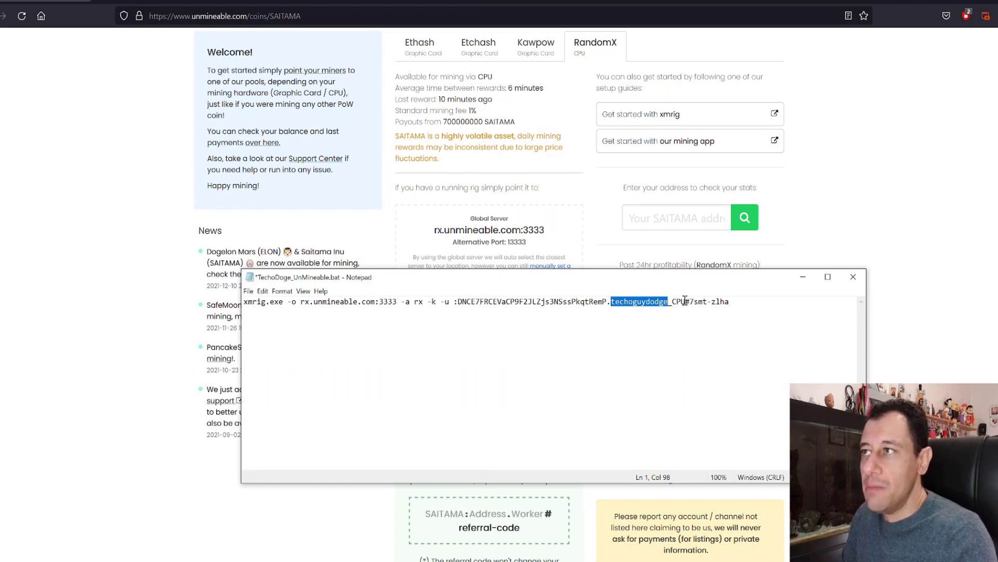
mouse_move(685, 301)
left_mouse_down()
mouse_move(606, 302)
mouse_move(657, 302)
mouse_move(646, 301)
left_mouse_up()
left_click(668, 312)
type("elon")
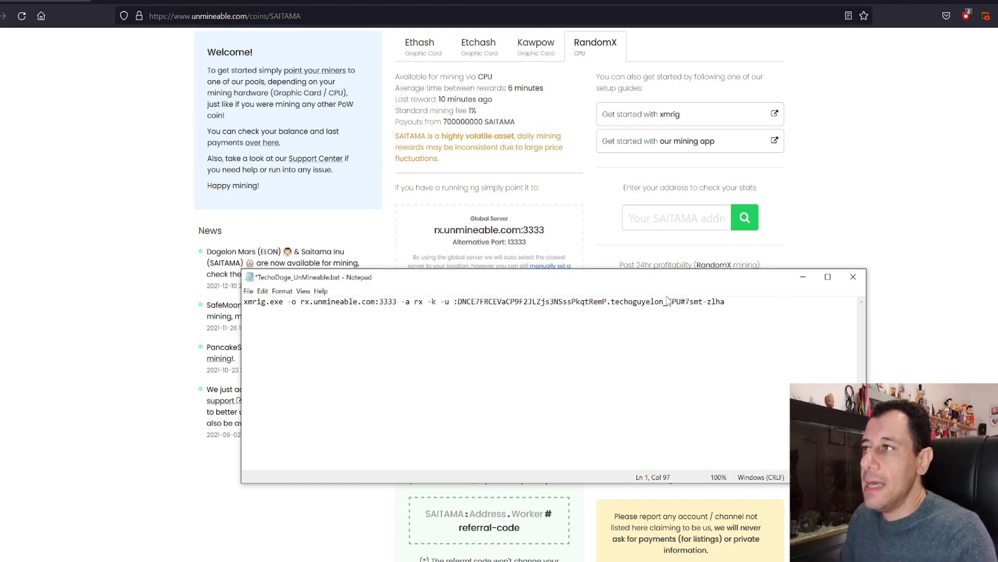
Step: Highlight the referral code at the line's end, then close the batch file
left_click_drag(682, 303, 683, 266)
left_click(734, 318)
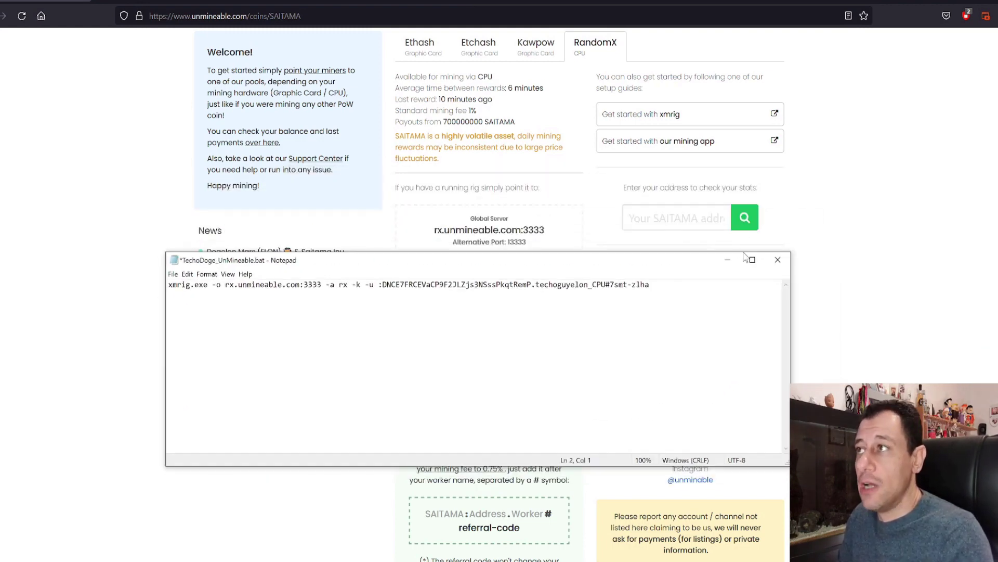
left_click(774, 262)
Step: Choose Don't Save, then copy the 737591115 SAITAMA/day figure shown for 472 mh
left_click(524, 285)
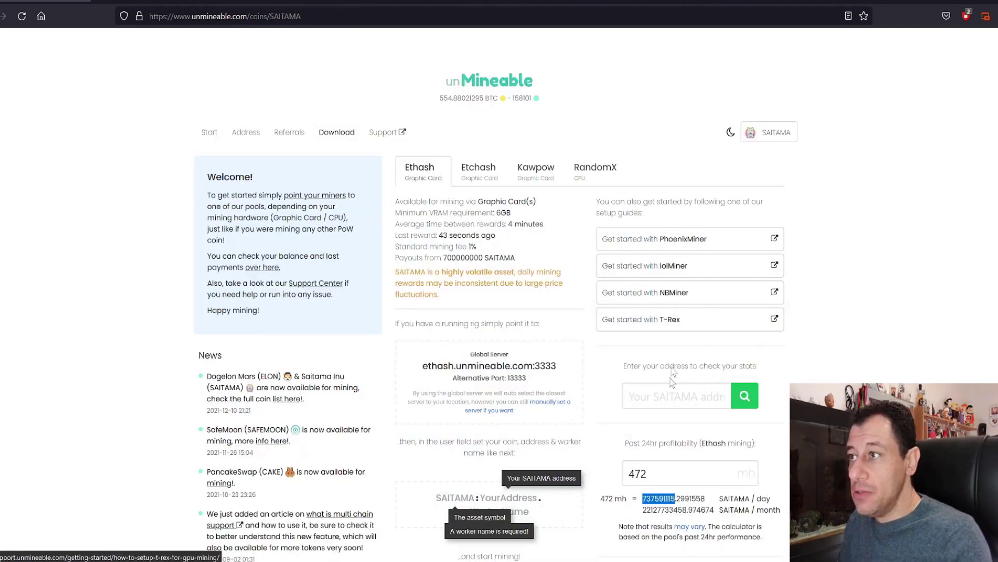
left_click(661, 473)
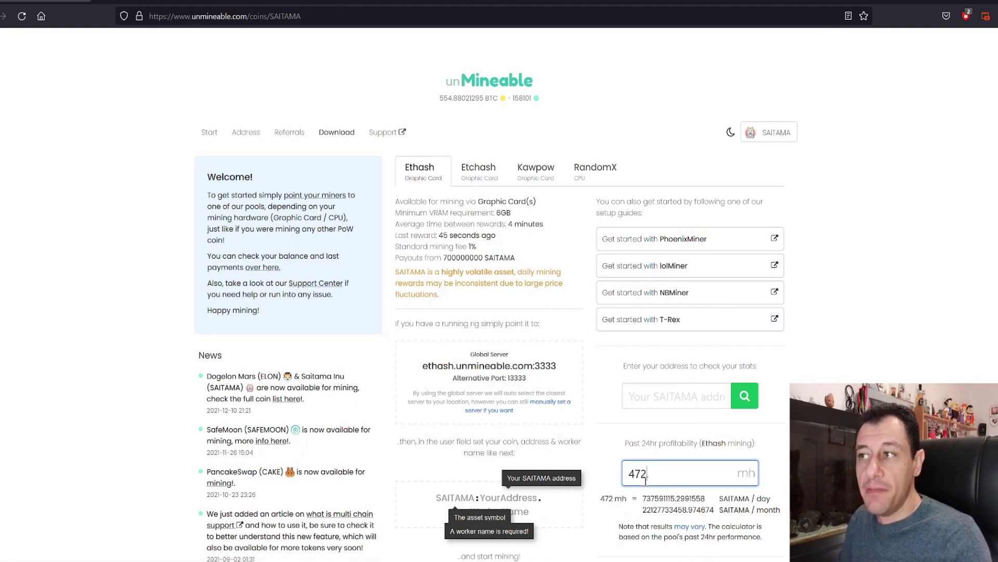
scroll(675, 479, "down", 1)
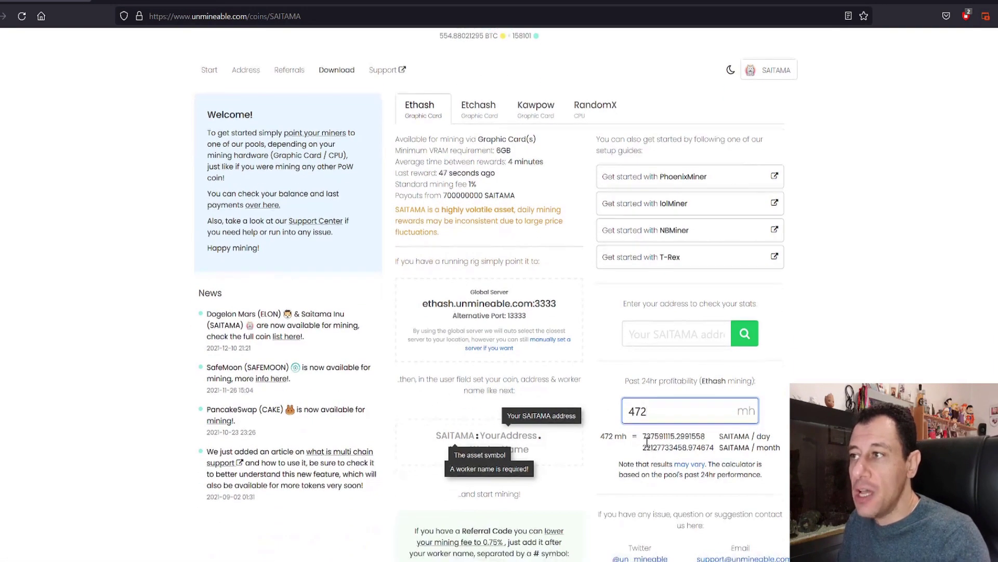
left_click_drag(643, 437, 675, 437)
right_click(675, 437)
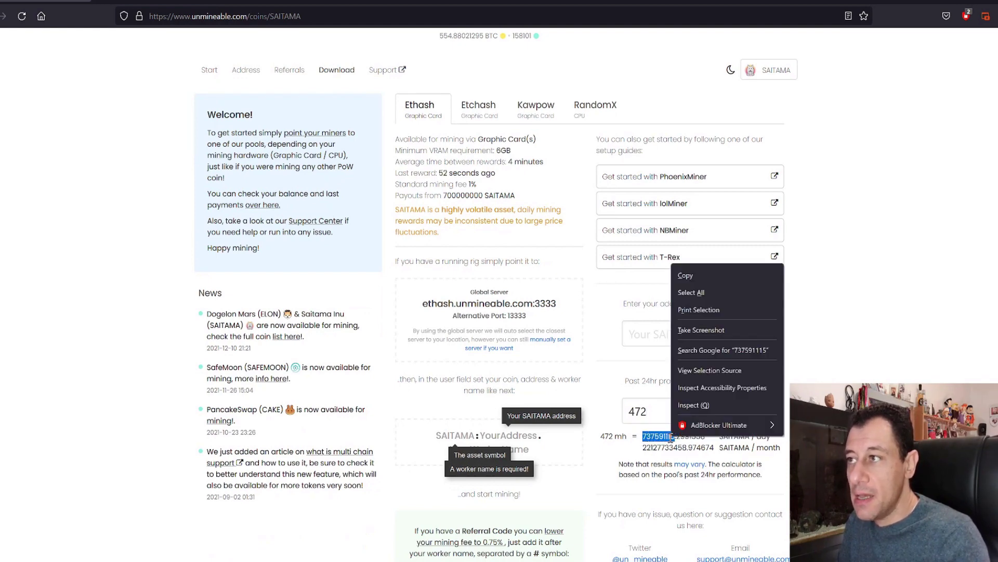
left_click(700, 277)
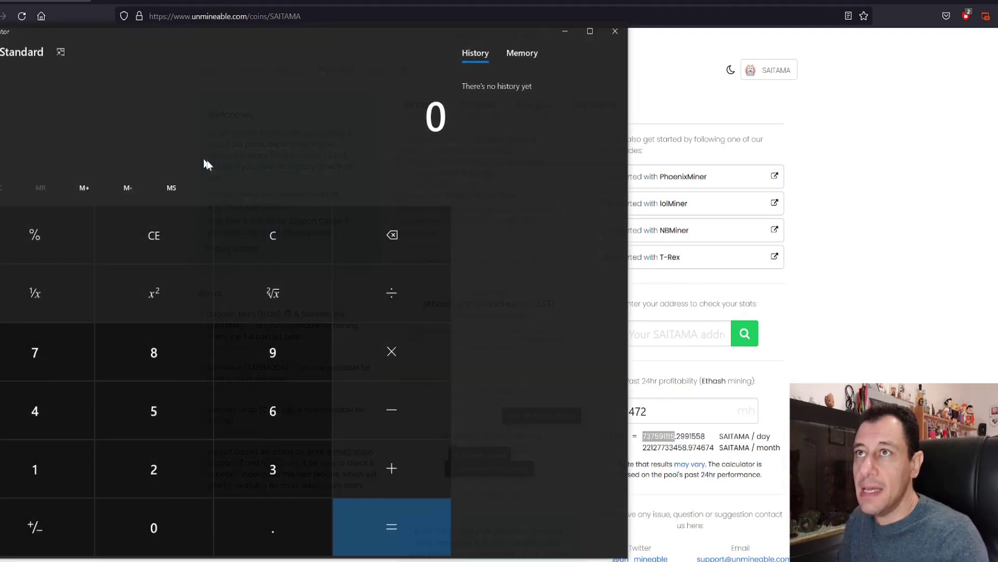
Step: In Calculator, multiply 737,591,115 by the CoinMarketCap SAITAMA price 0.00000003759
key("XF86Calculator")
right_click(201, 122)
left_click(211, 149)
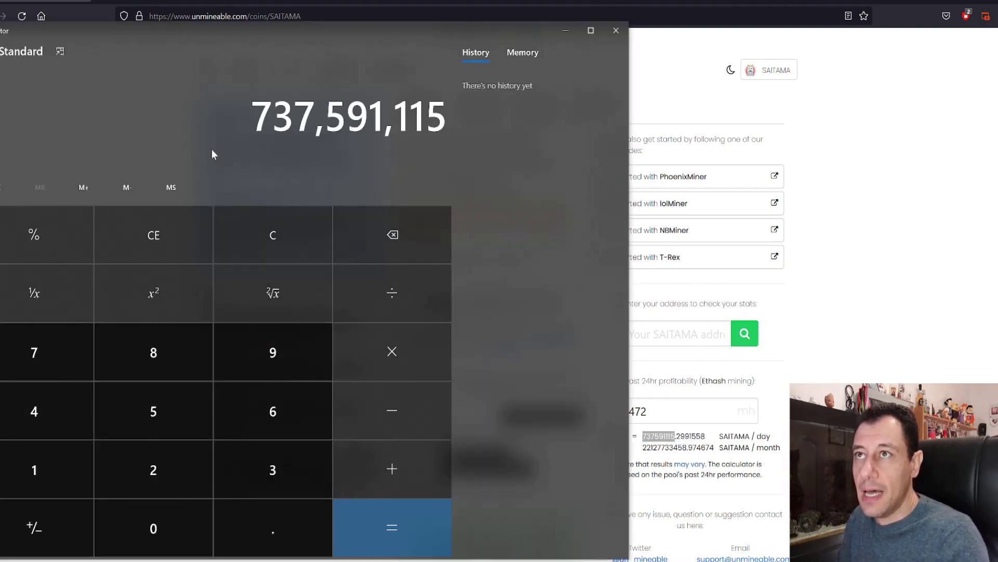
key("asterisk")
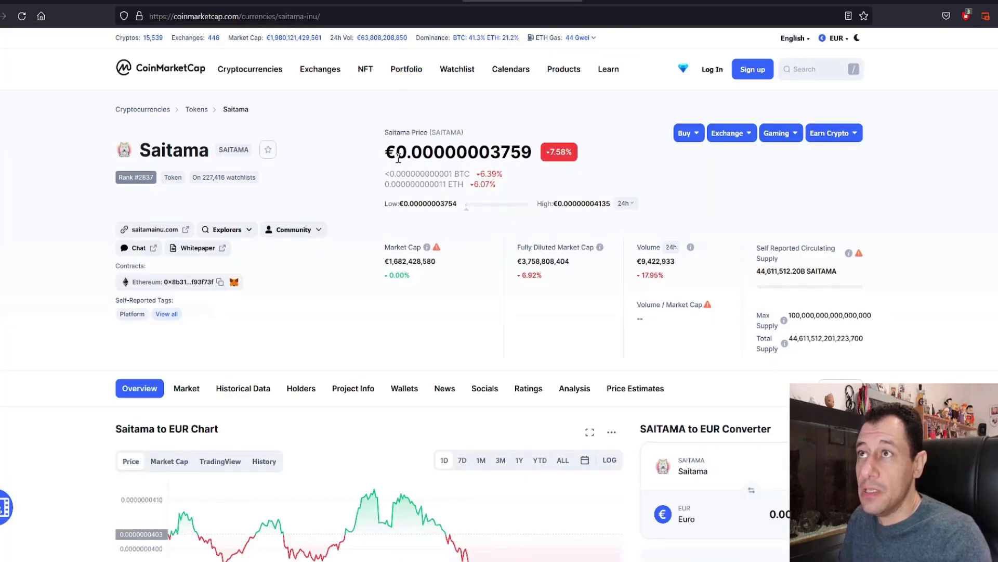
left_click_drag(398, 152, 533, 152)
right_click(497, 162)
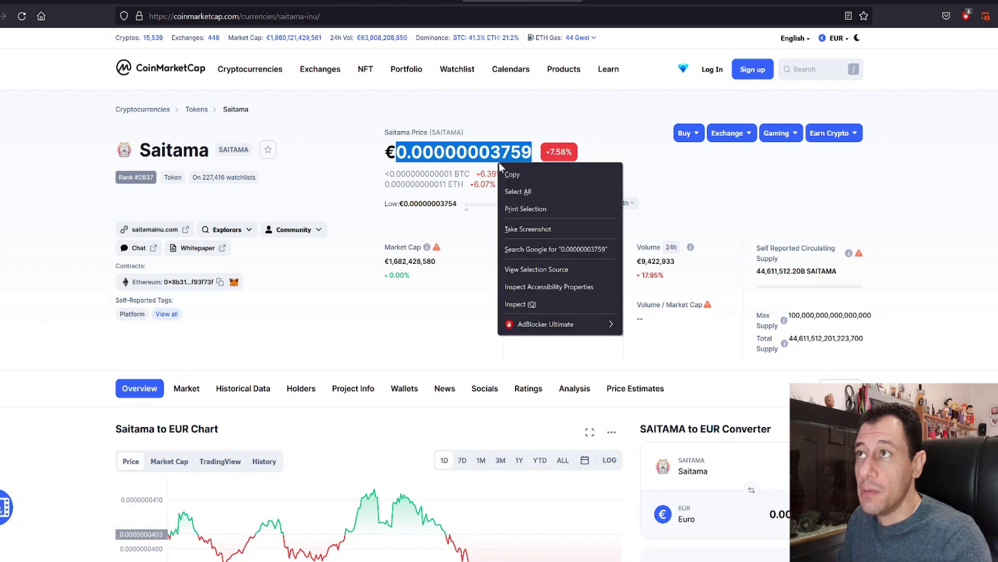
left_click(513, 175)
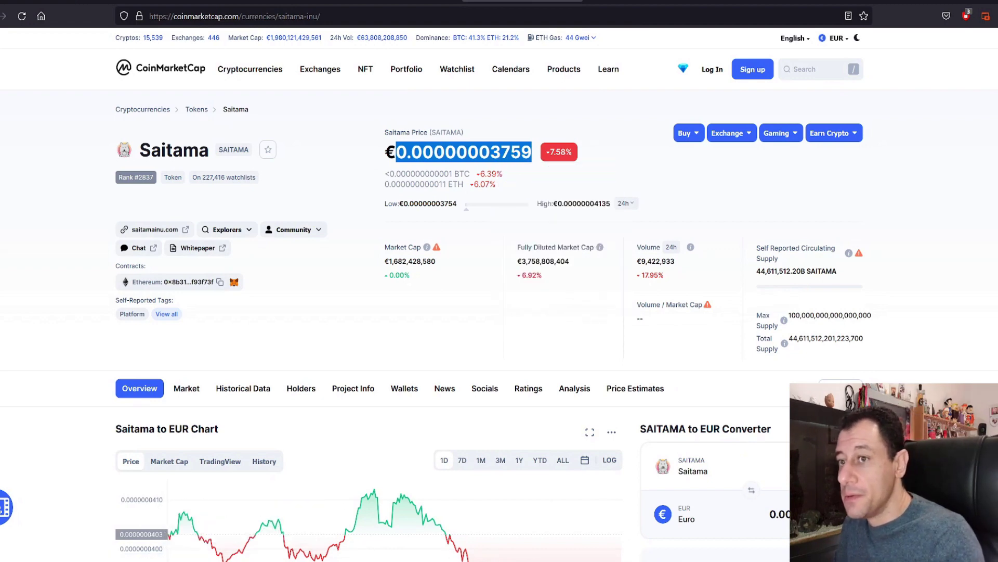
key("alt+Tab")
right_click(191, 124)
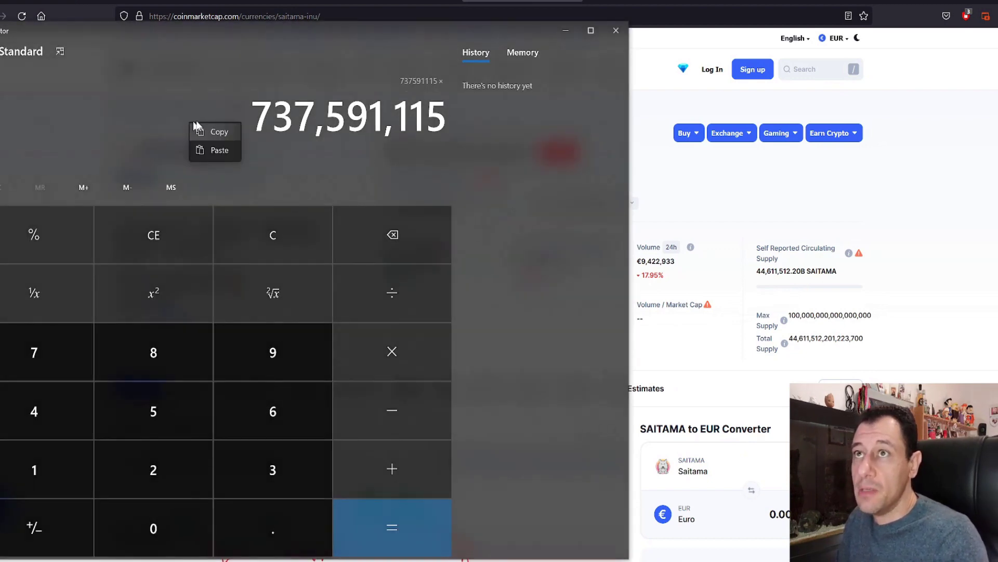
left_click(216, 152)
key("Return")
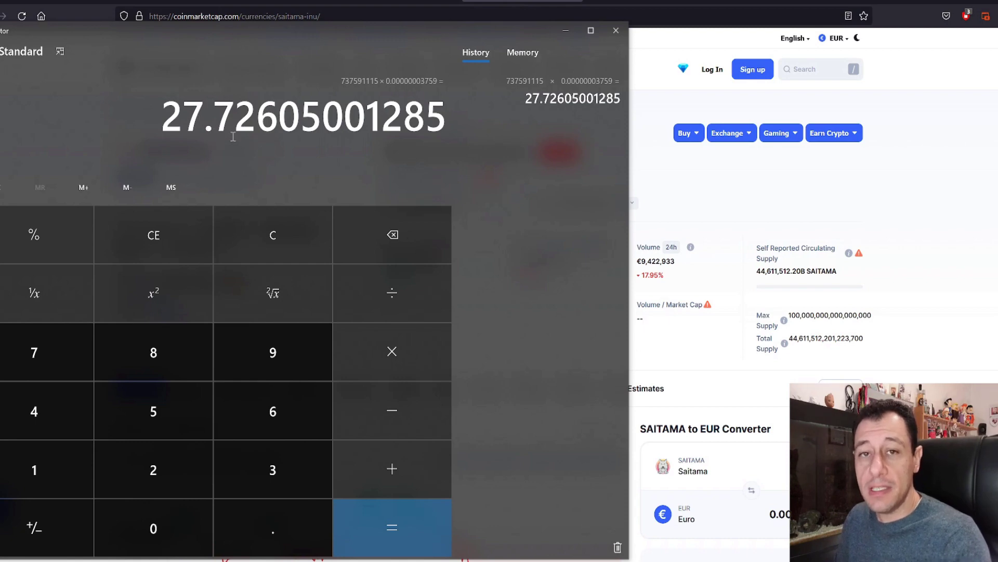
Step: Subtract 5.50 from the result to get 22.22605001285, then return to unMineable's SAITAMA page
key("minus")
type("5.50")
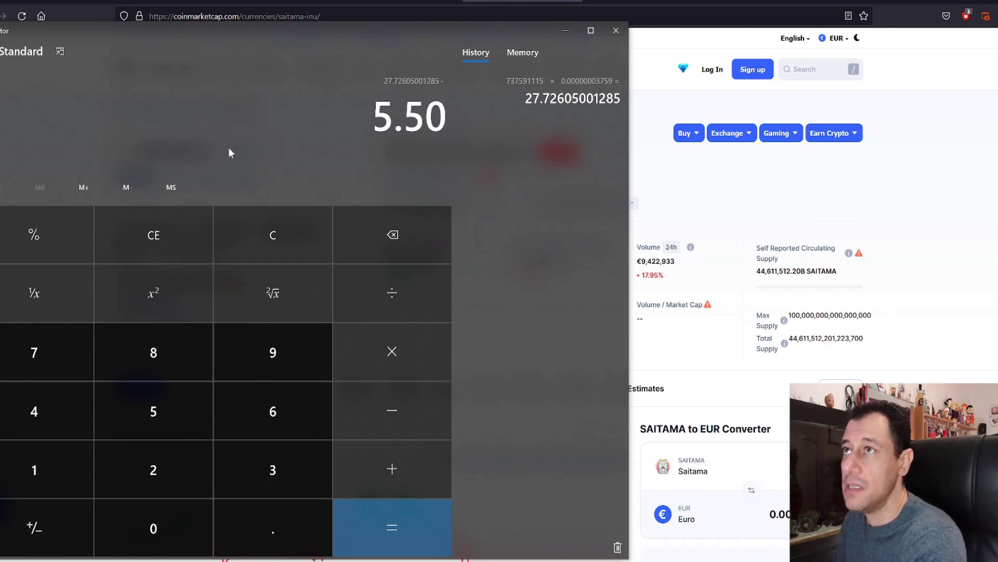
key("Return")
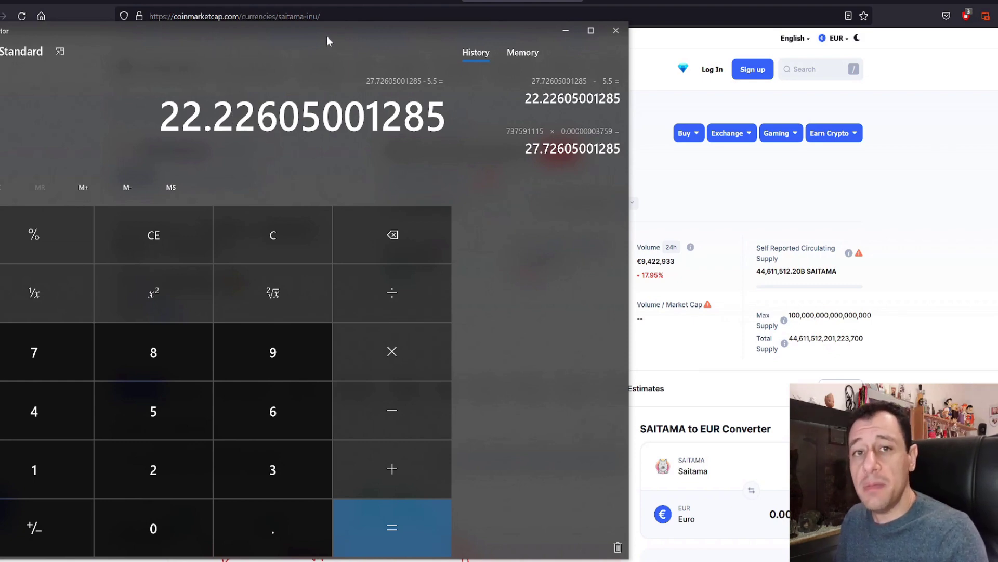
left_click_drag(326, 35, 461, 238)
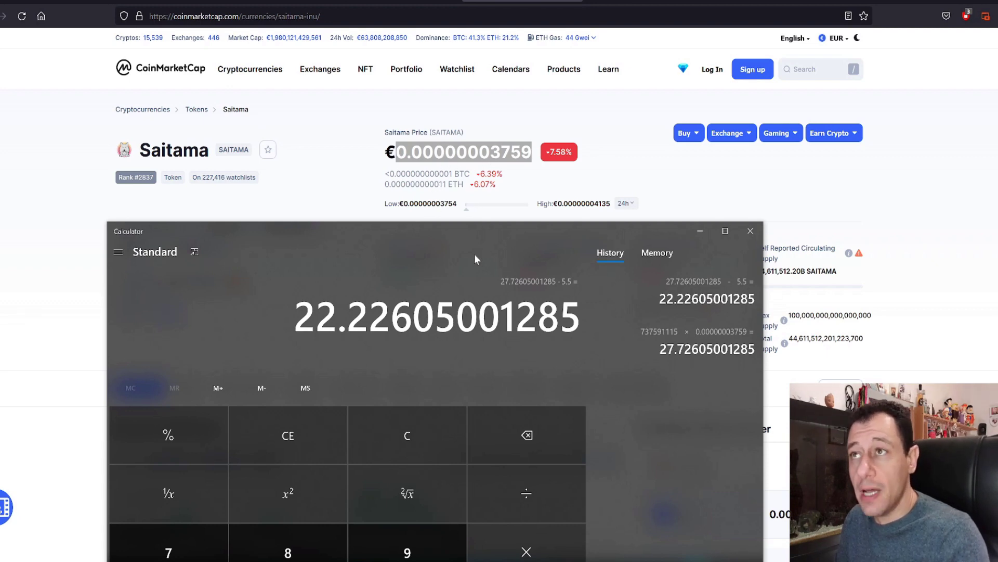
left_click_drag(479, 229, 470, 183)
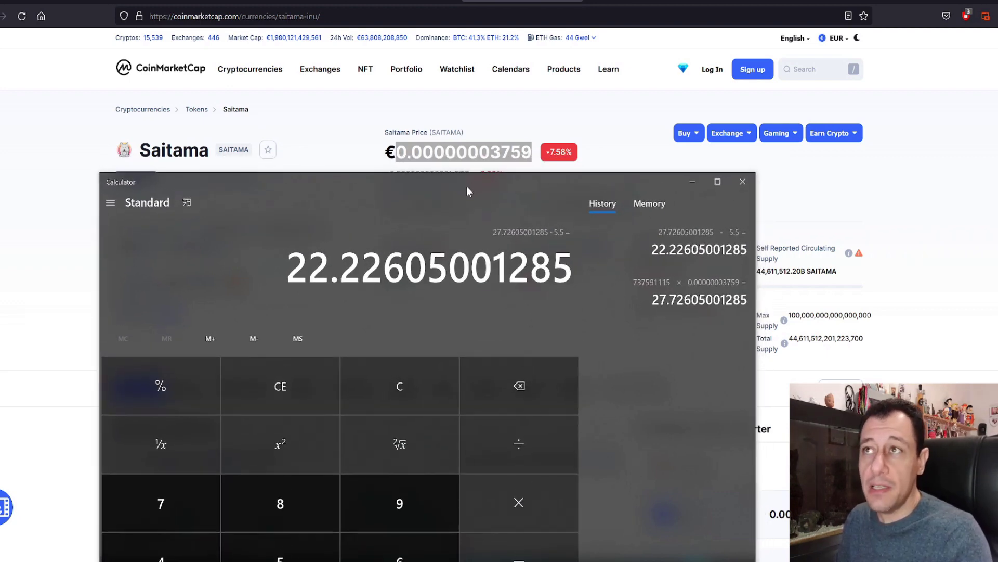
left_click(351, 136)
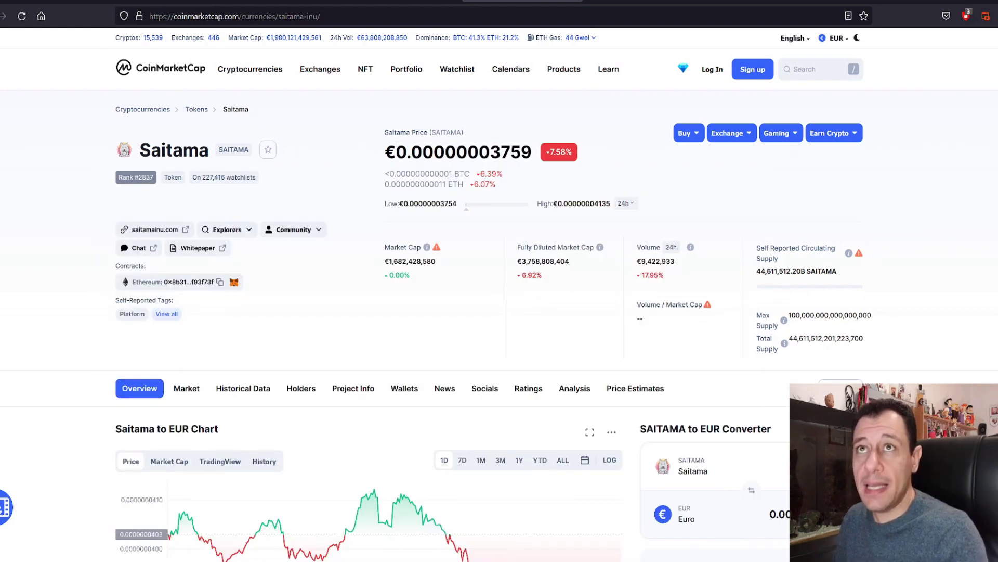
left_click(46, 1)
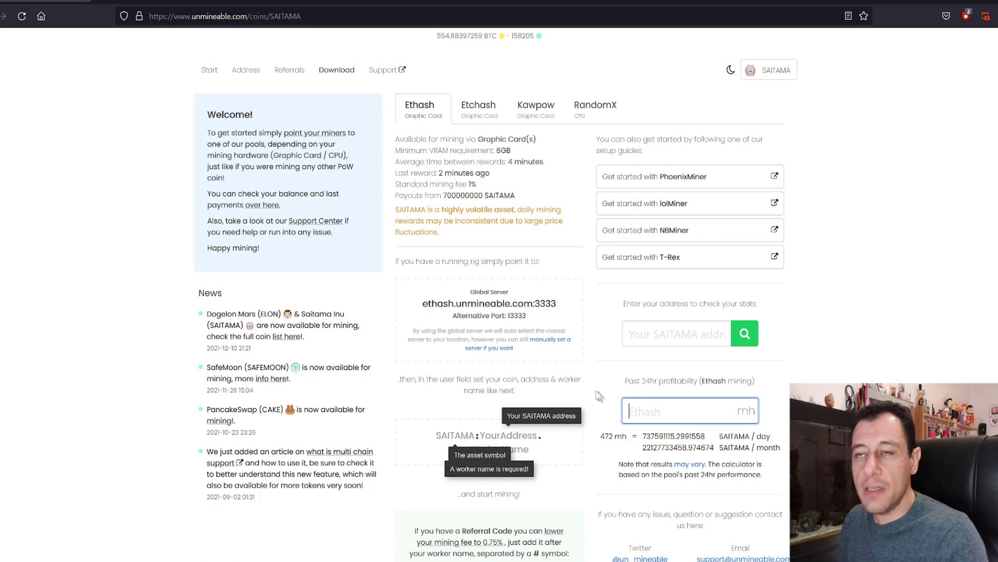
Step: Show RandomX details, then browse the Saitama token site's roadmap and select its contract address
scroll(463, 314, "down", 2)
left_click(595, 42)
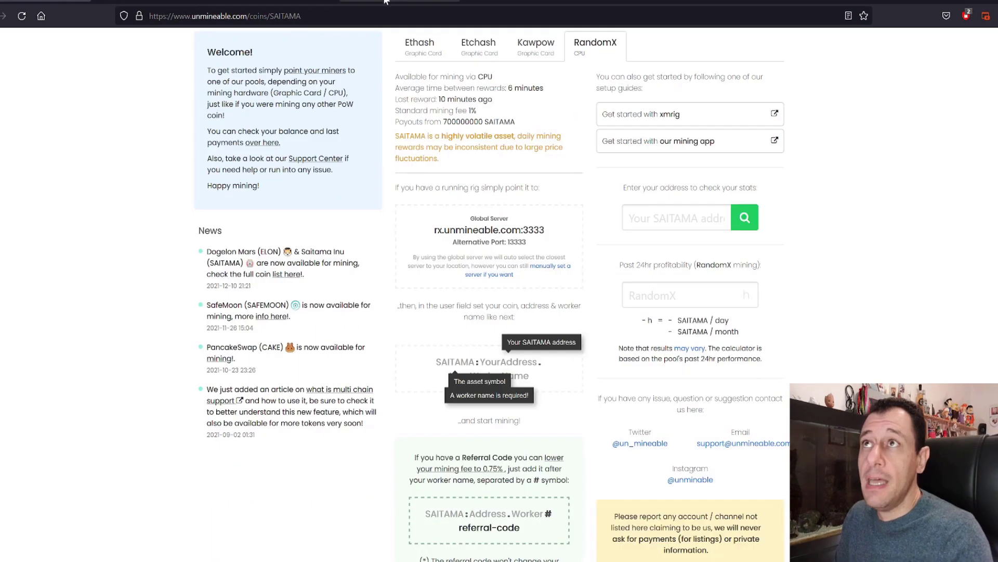
left_click(381, 1)
scroll(359, 161, "up", 6)
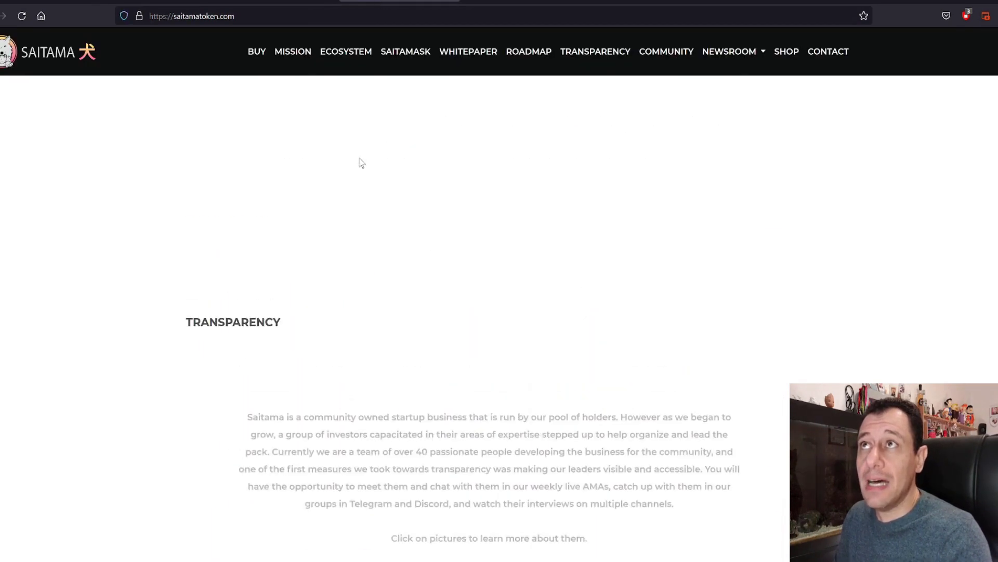
scroll(357, 183, "down", 8)
scroll(413, 252, "up", 20)
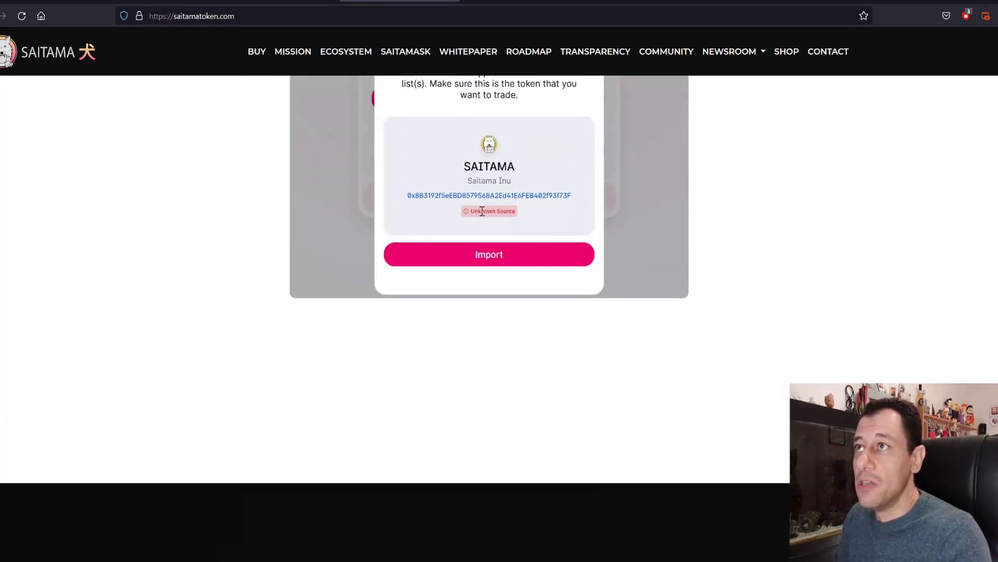
scroll(494, 319, "down", 3)
scroll(475, 382, "down", 9)
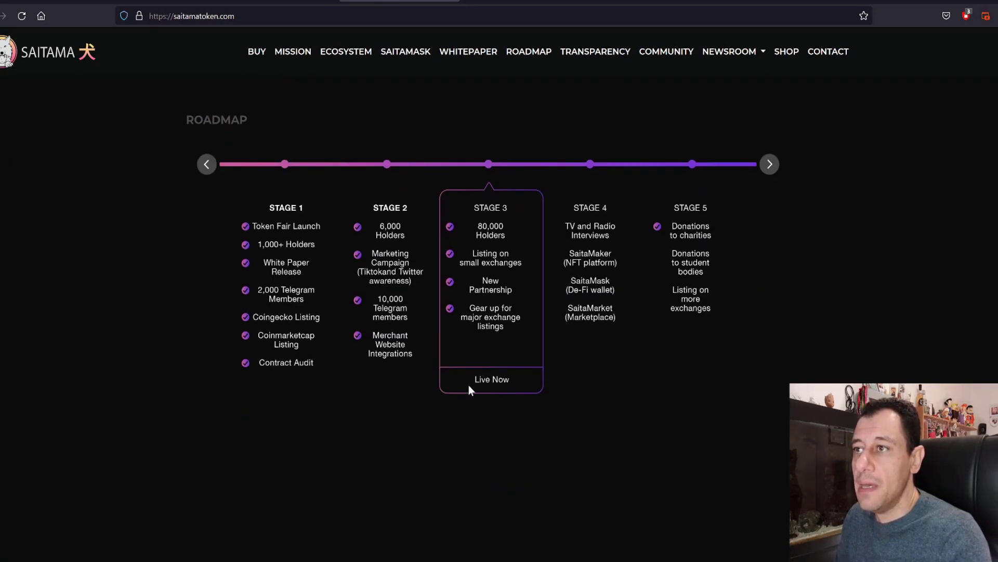
scroll(468, 388, "up", 1)
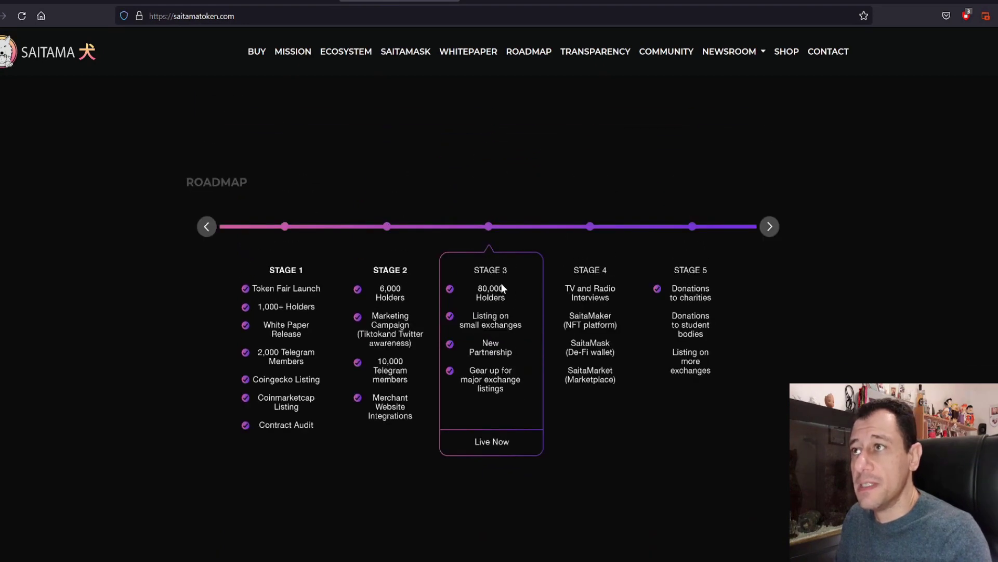
scroll(602, 383, "up", 8)
scroll(458, 338, "down", 1)
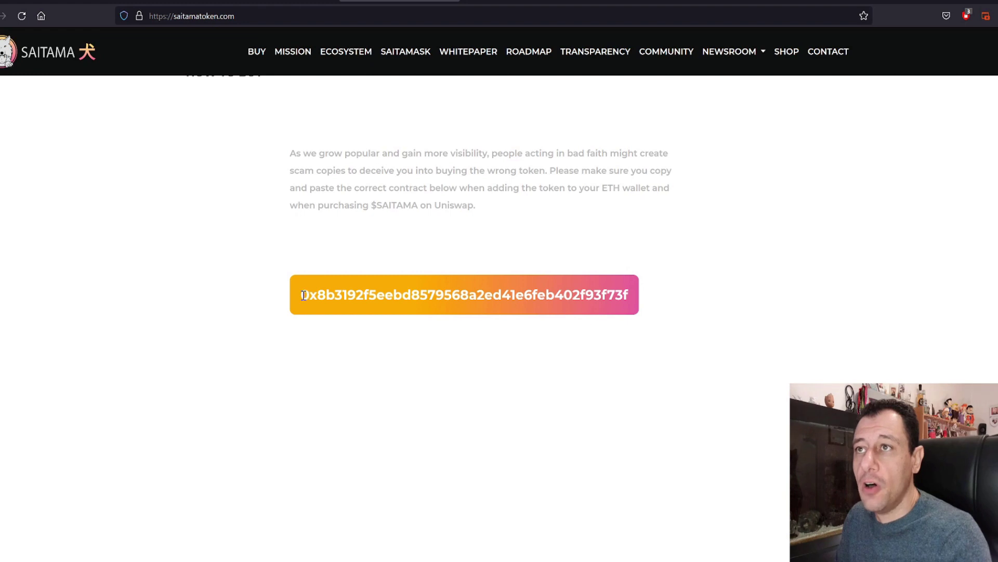
left_click_drag(305, 295, 629, 295)
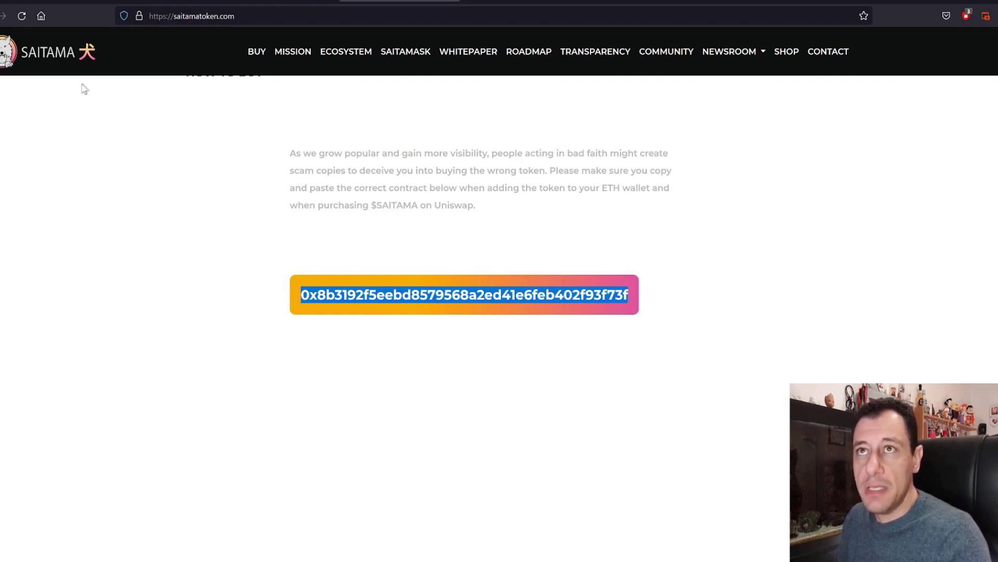
Step: Select the SAITAMA euro price on CoinMarketCap, then go back to the Saitama token website
left_click(523, 2)
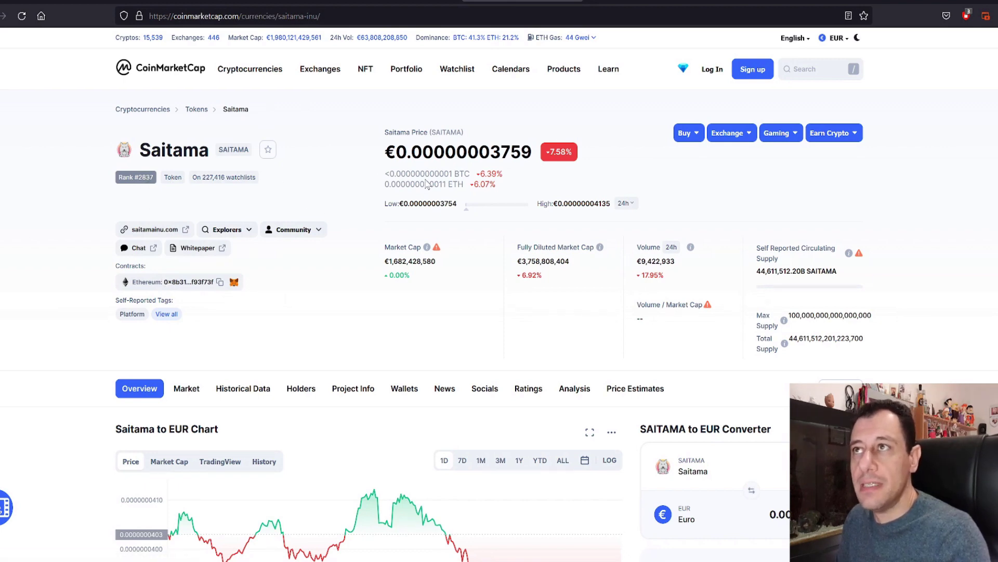
left_click_drag(397, 155, 535, 162)
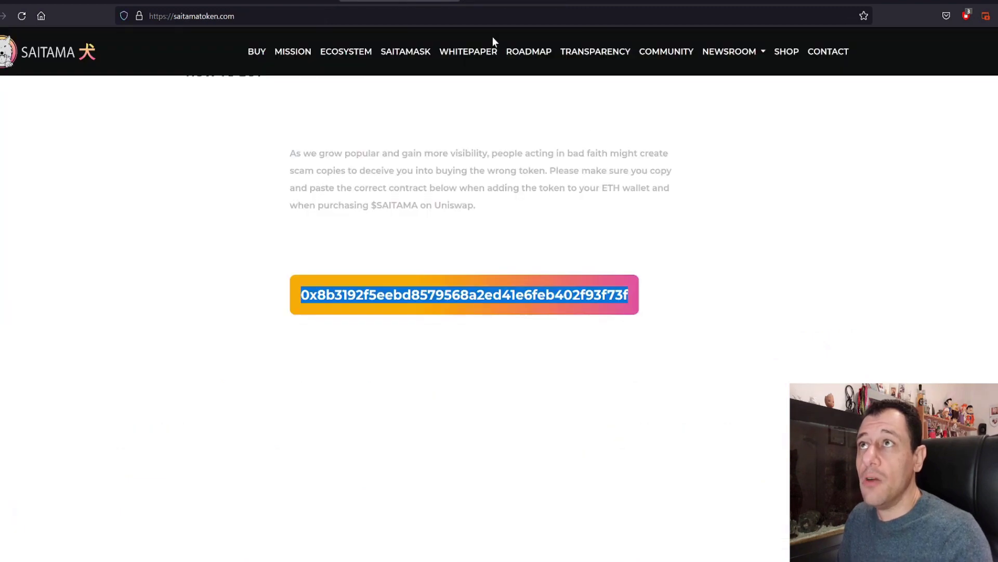
left_click(468, 51)
scroll(838, 199, "up", 15)
scroll(800, 182, "up", 5)
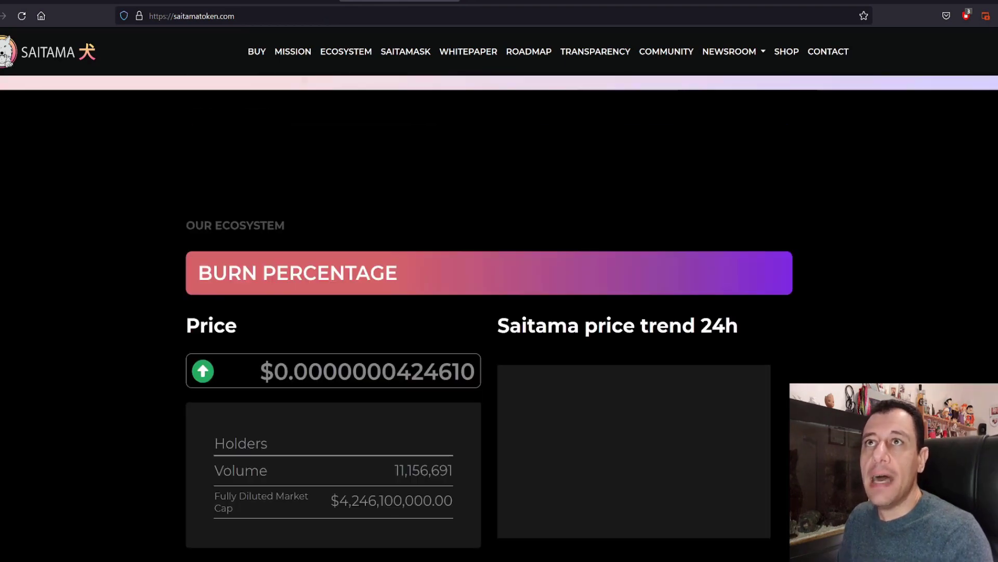
left_click(23, 4)
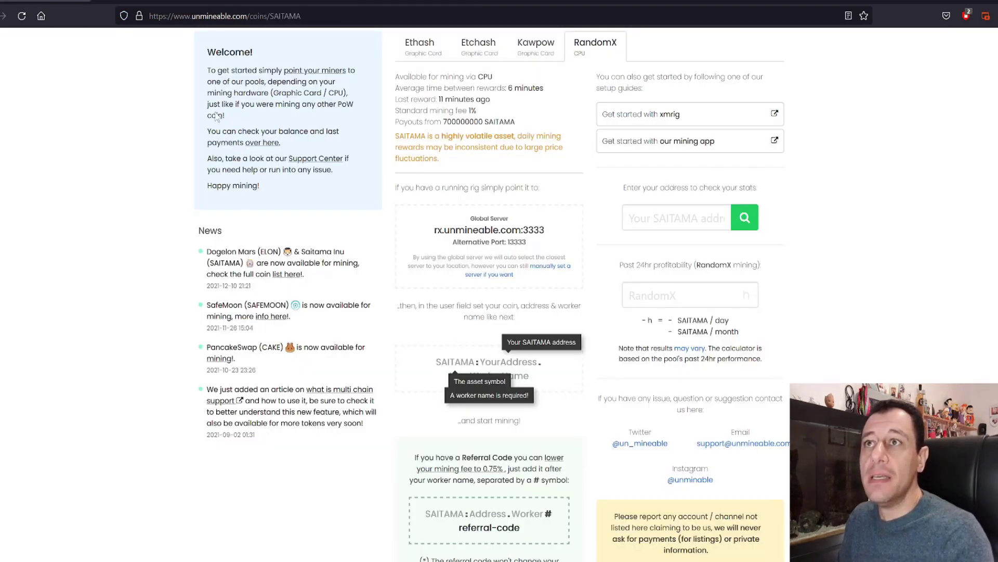